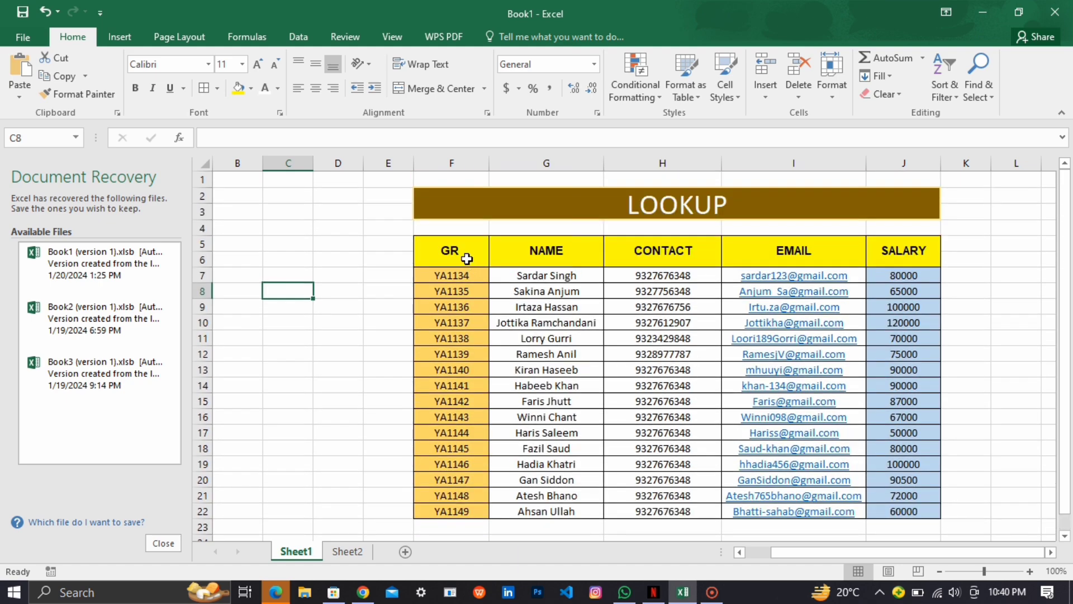
Review the Sheet1 data table and enter the GR code from its row 16 in the GR field on Sheet2
scroll(467, 259, "up", 3, "ctrl")
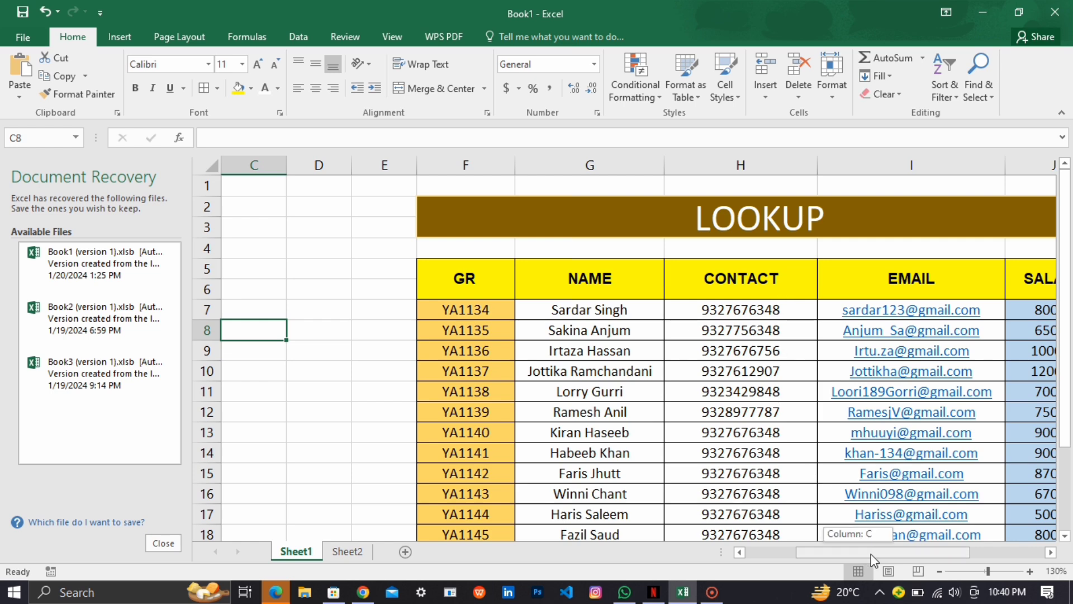
left_click_drag(865, 553, 907, 557)
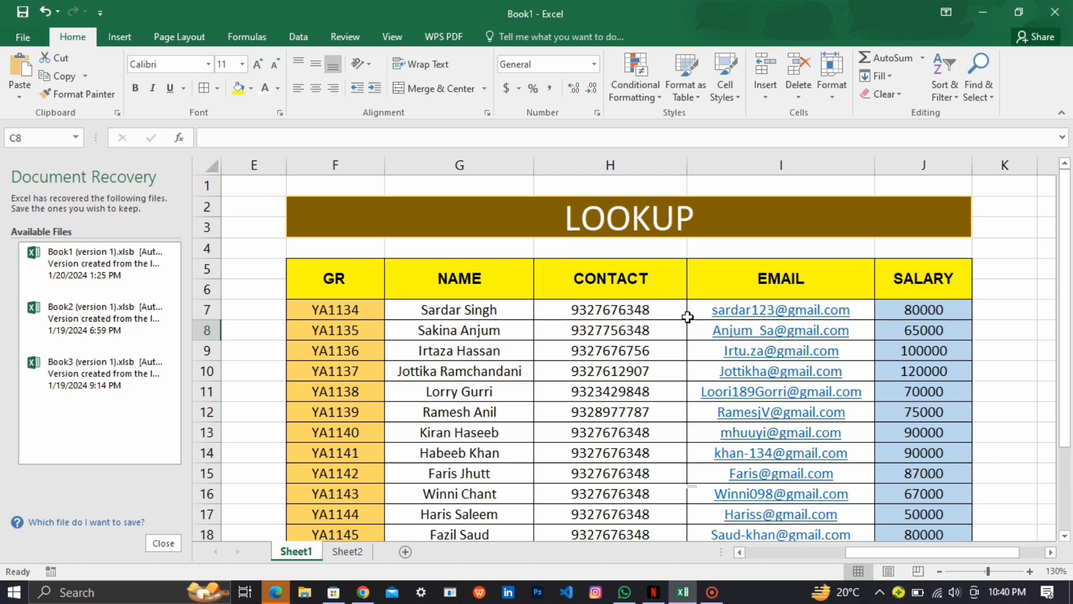
scroll(688, 317, "down", 2, "ctrl")
left_click(347, 551)
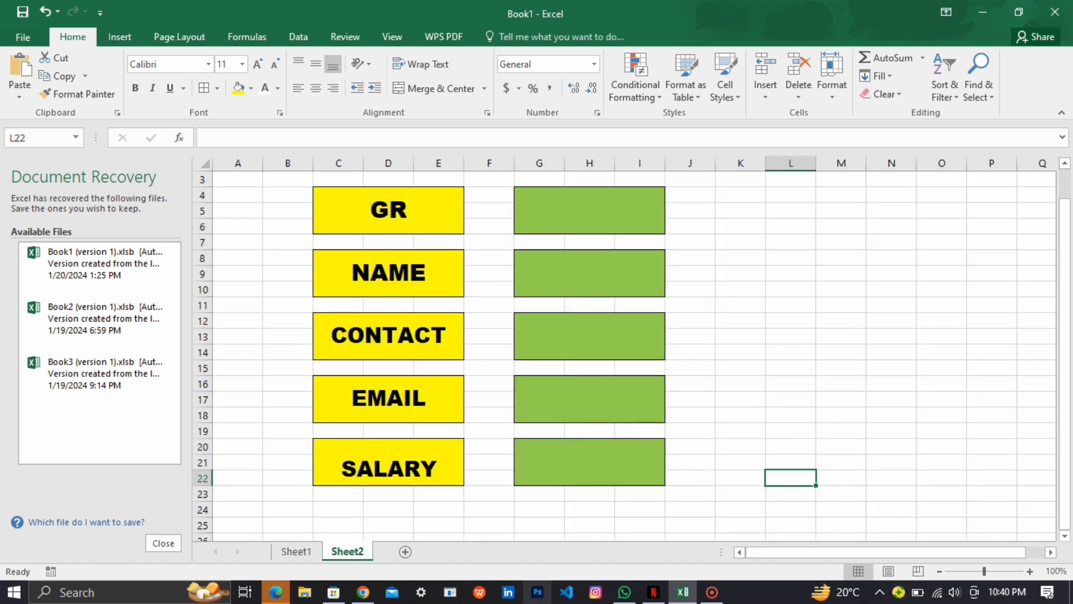
left_click(296, 551)
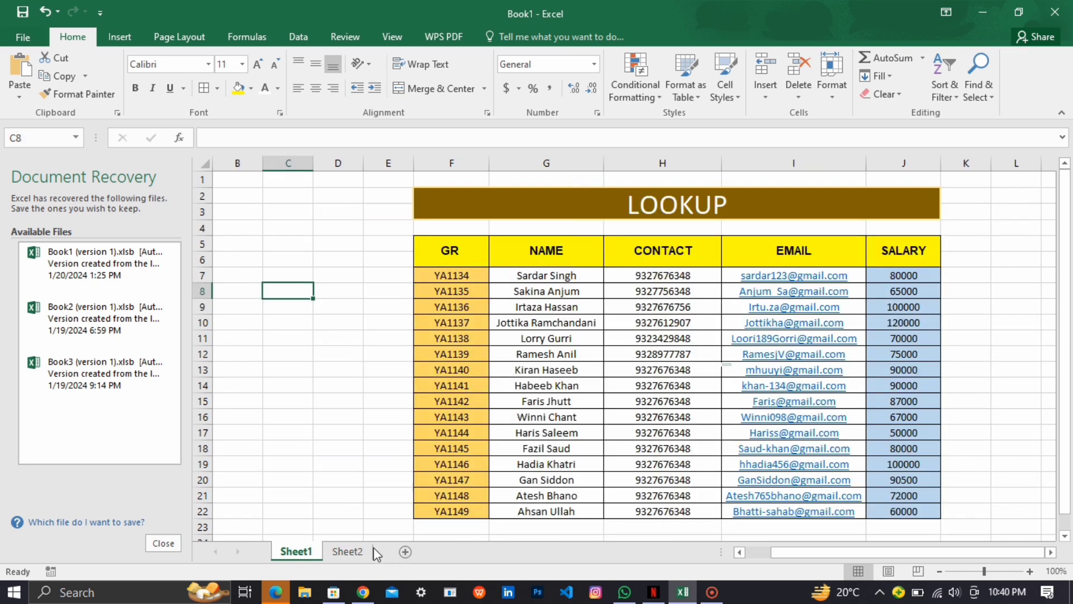
left_click(347, 551)
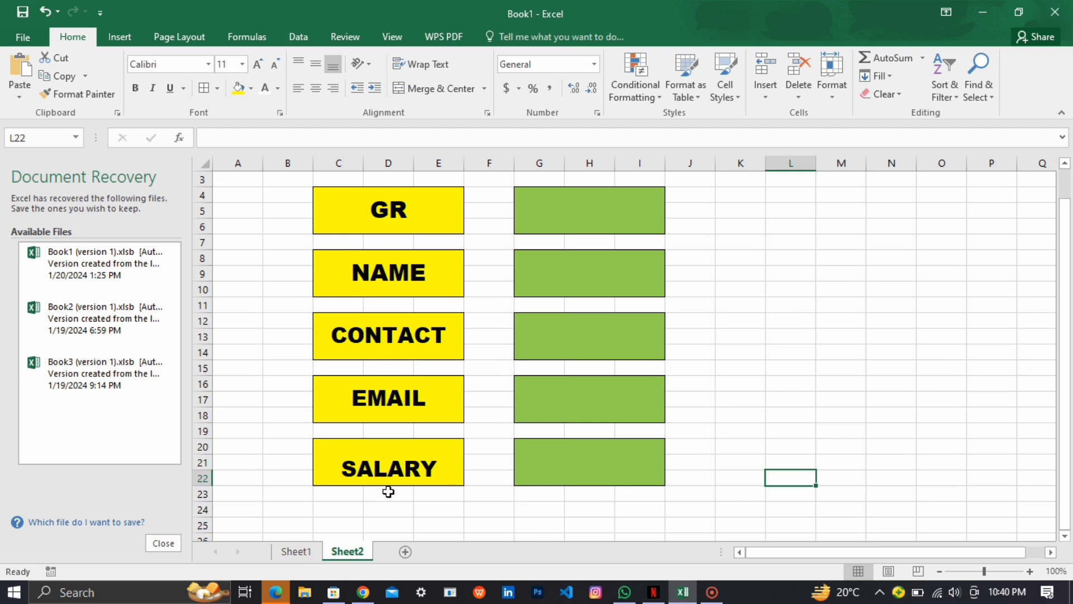
double_click(597, 212)
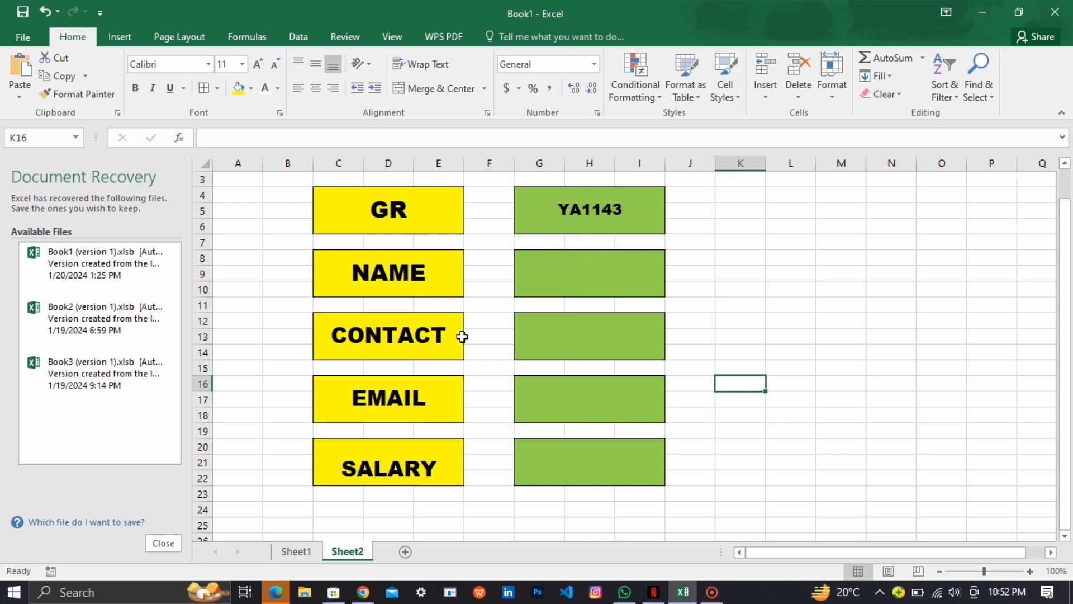
Fill the NAME field on Sheet2 with a LOOKUP formula that searches G4 in Sheet1!F7:J22 and returns from Sheet1!G7:G22
double_click(595, 268)
type("=")
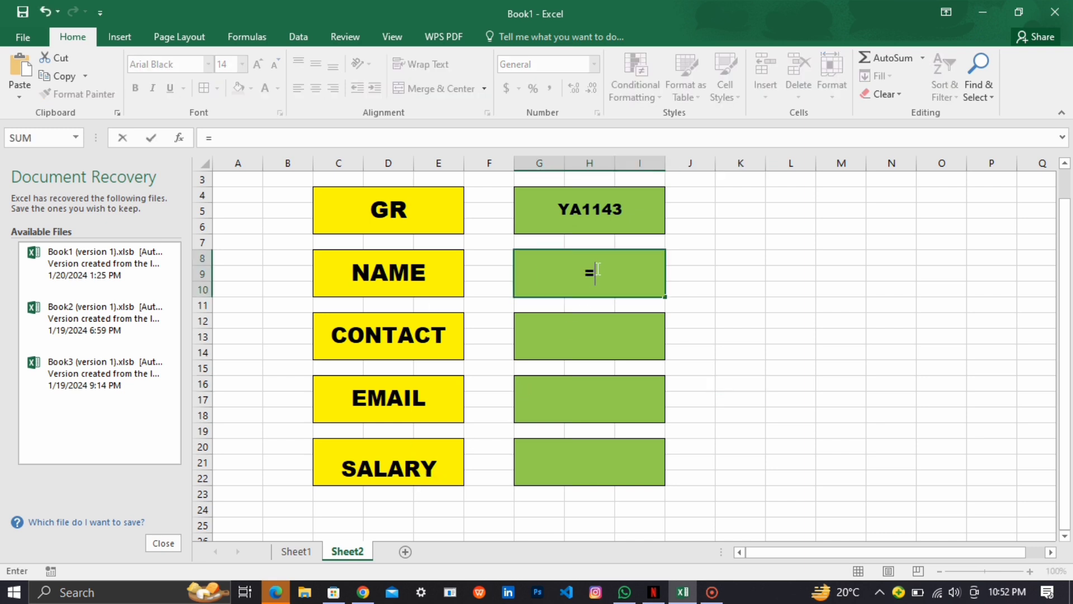
type("lookup")
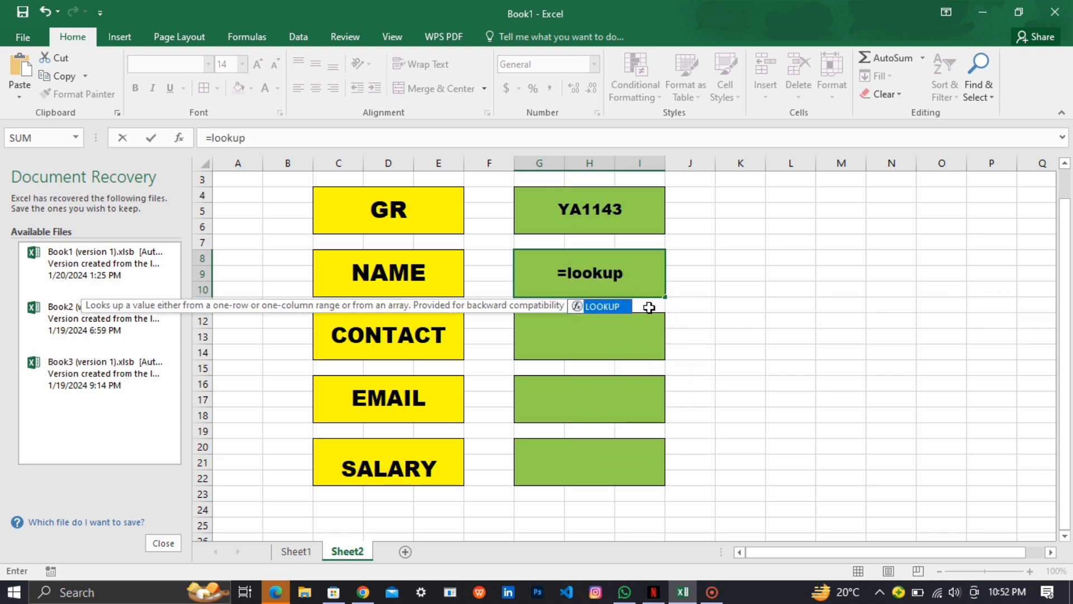
type("(")
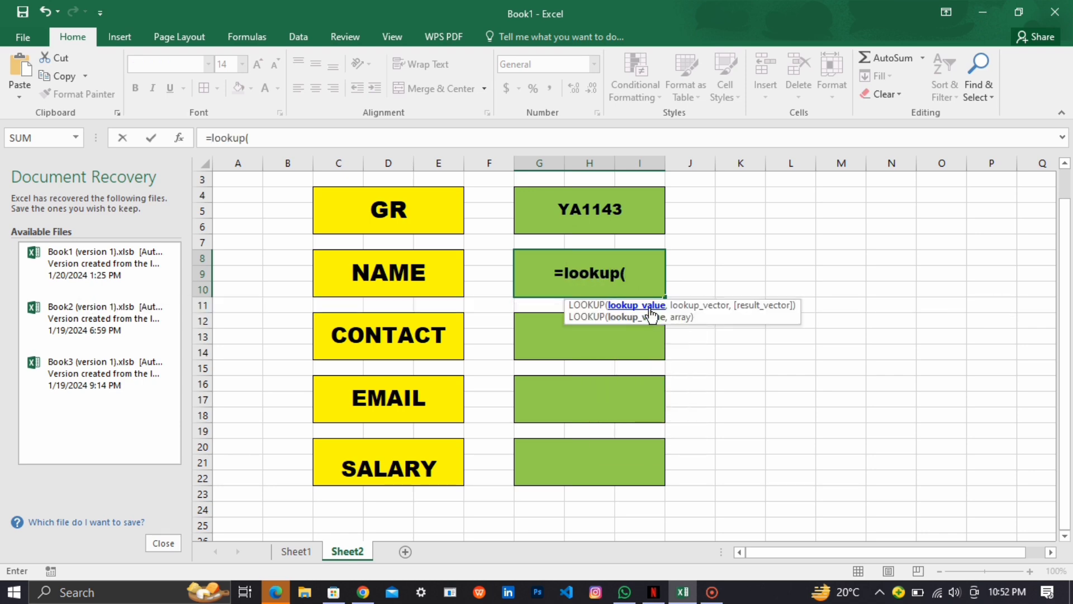
left_click(627, 214)
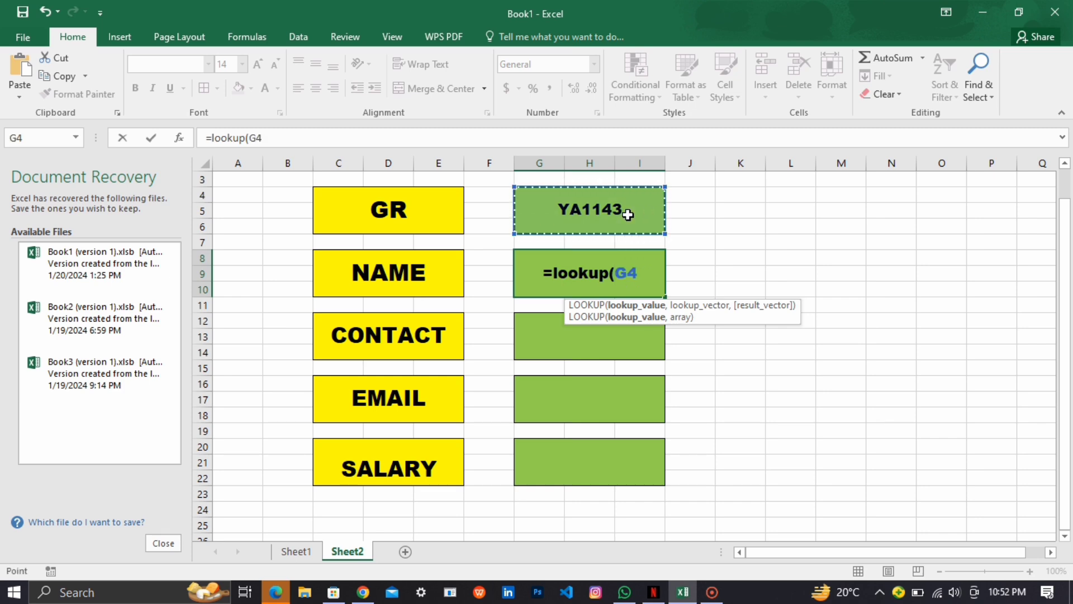
type(",")
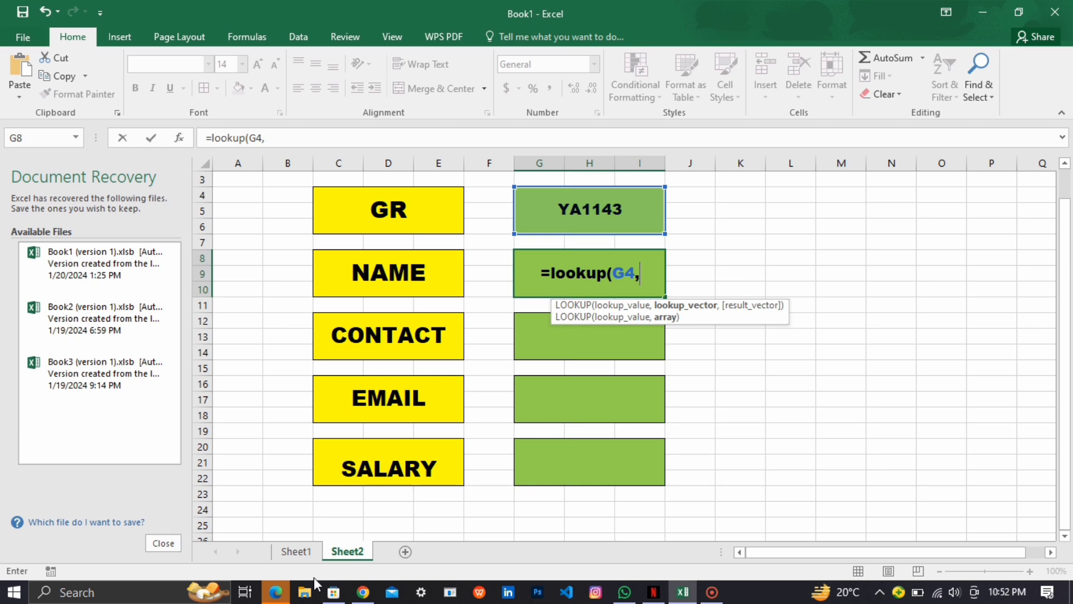
left_click(296, 552)
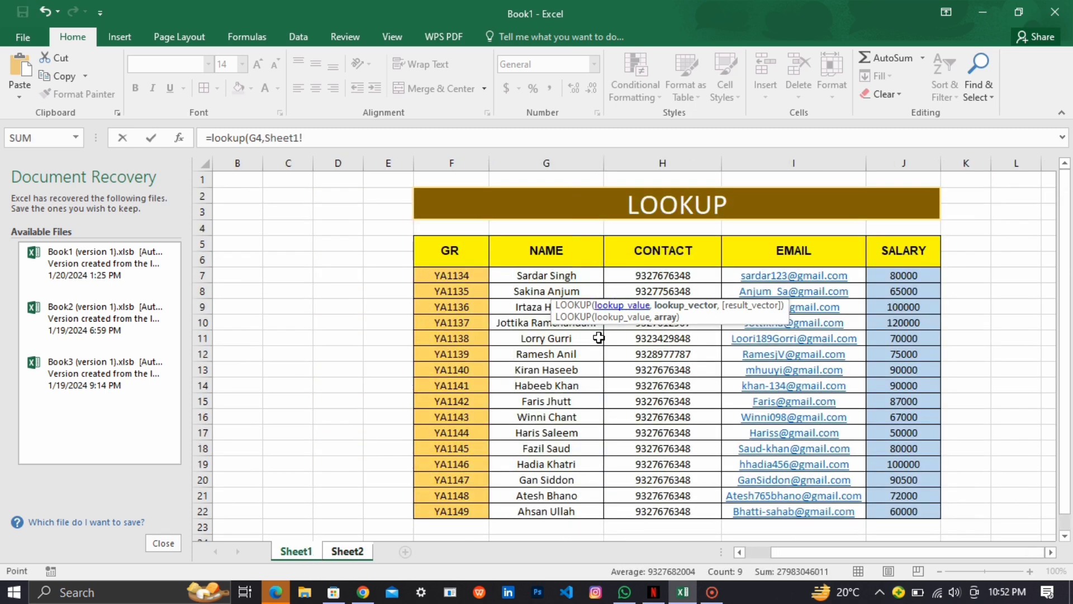
left_click(443, 277)
left_click_drag(444, 277, 894, 503)
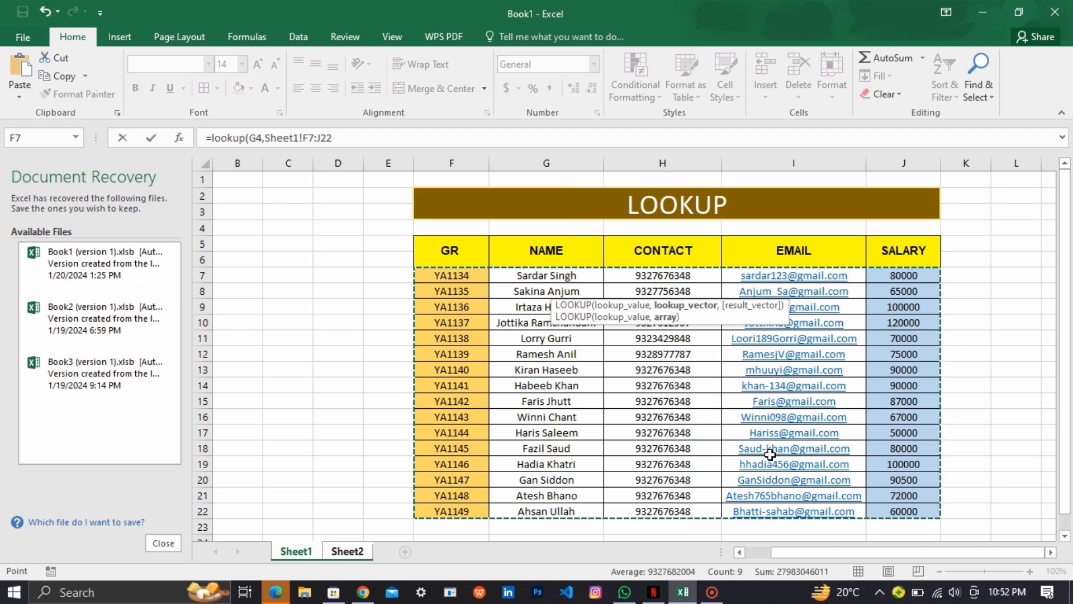
type(",")
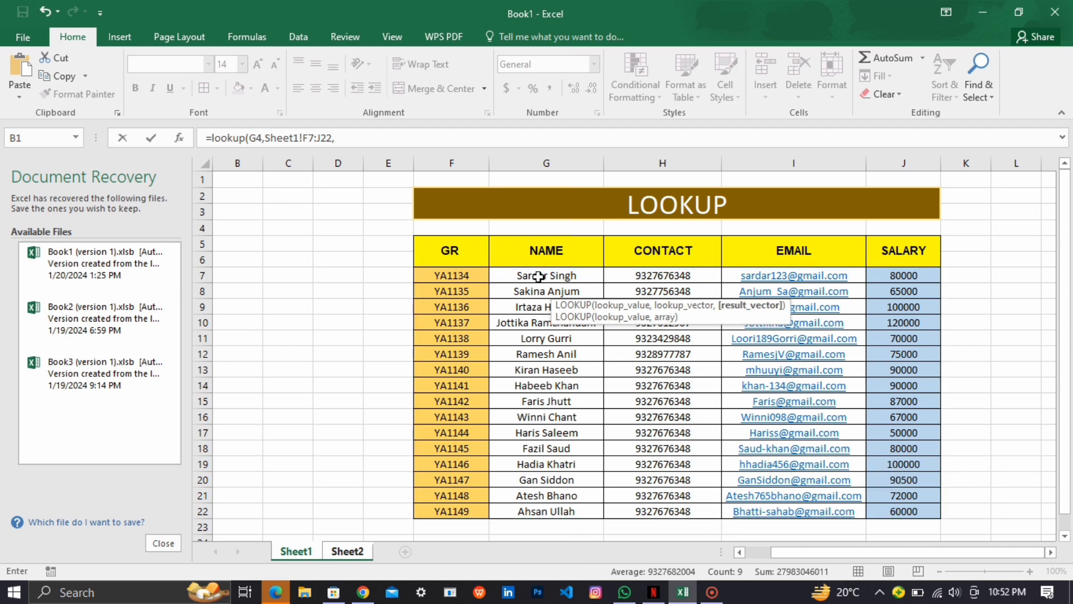
left_click_drag(513, 276, 542, 508)
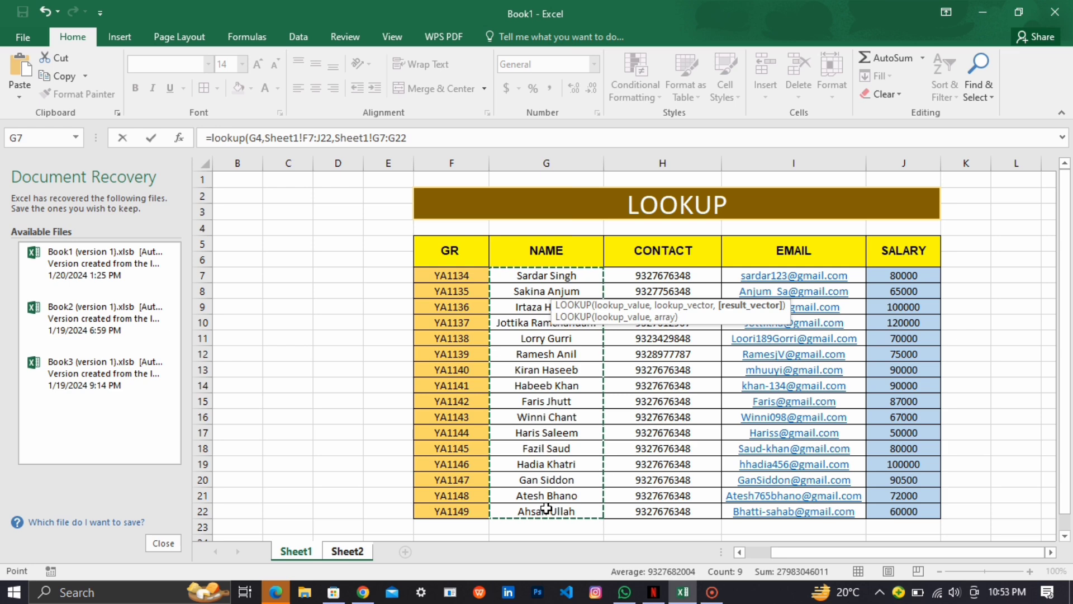
key("Return")
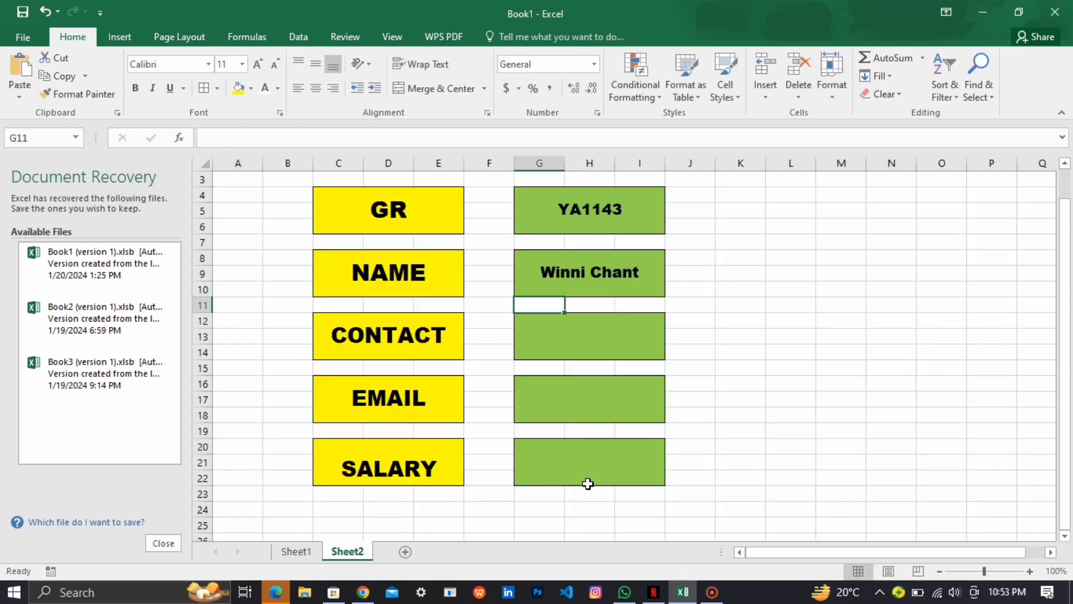
Fill the CONTACT field with a LOOKUP formula that searches G4 in Sheet1!F7:J22 and returns from Sheet1!H7:H22
double_click(590, 332)
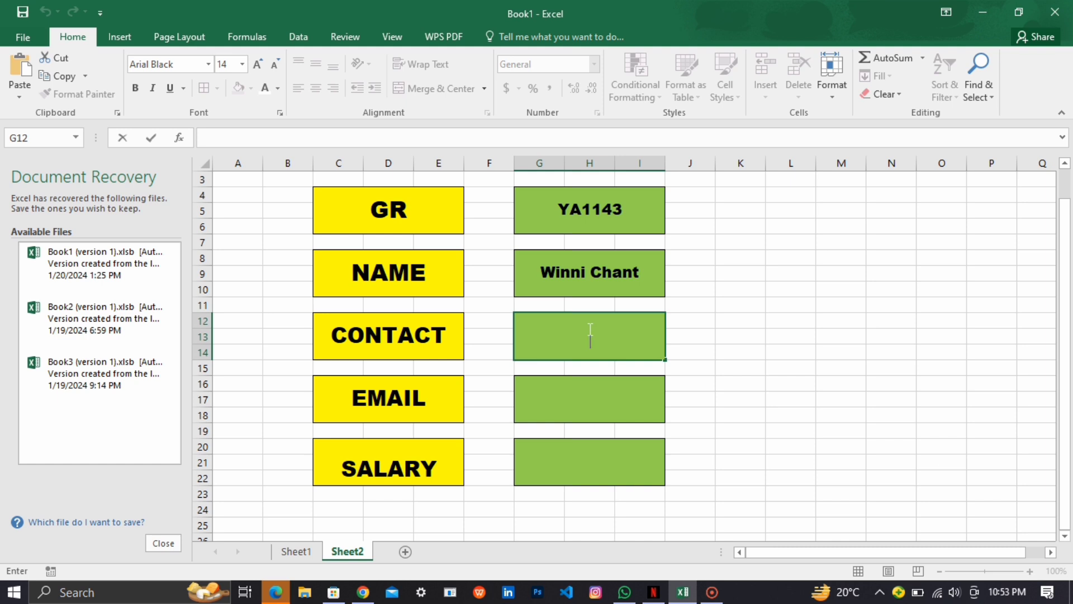
type("=")
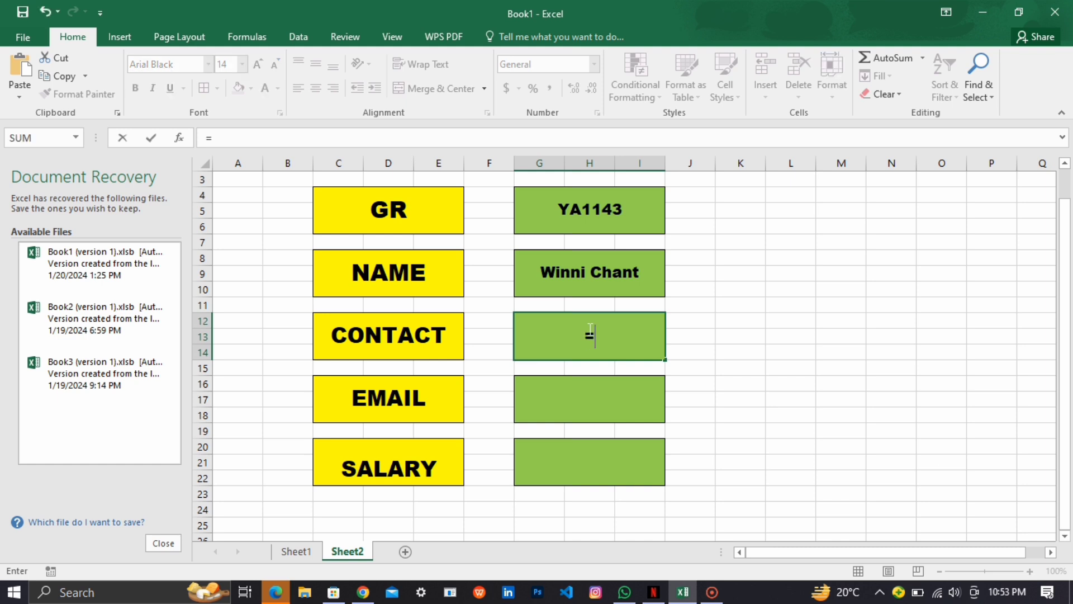
type("look")
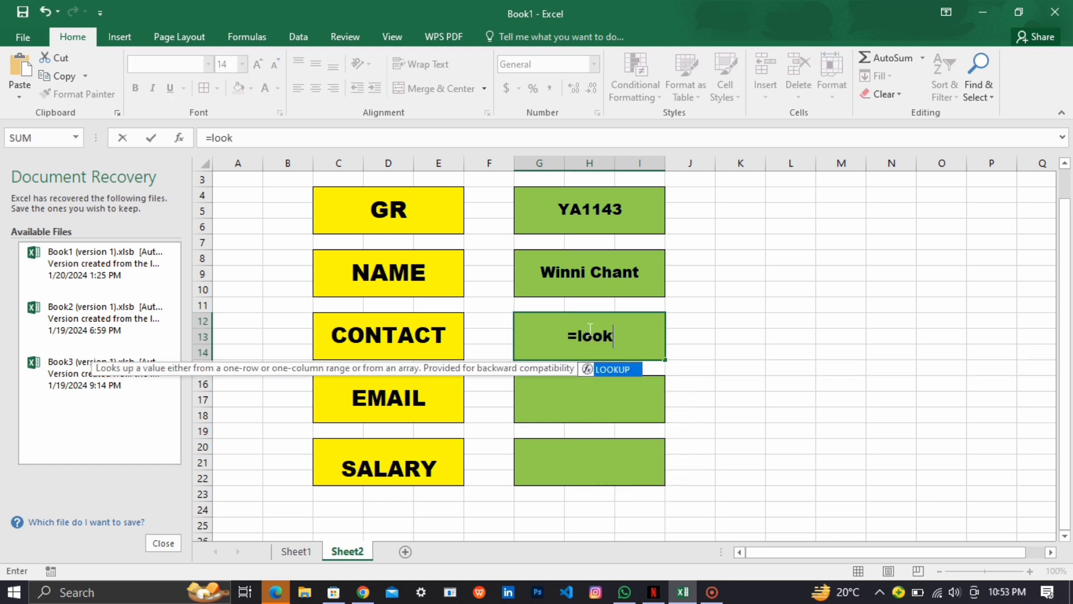
type("up(")
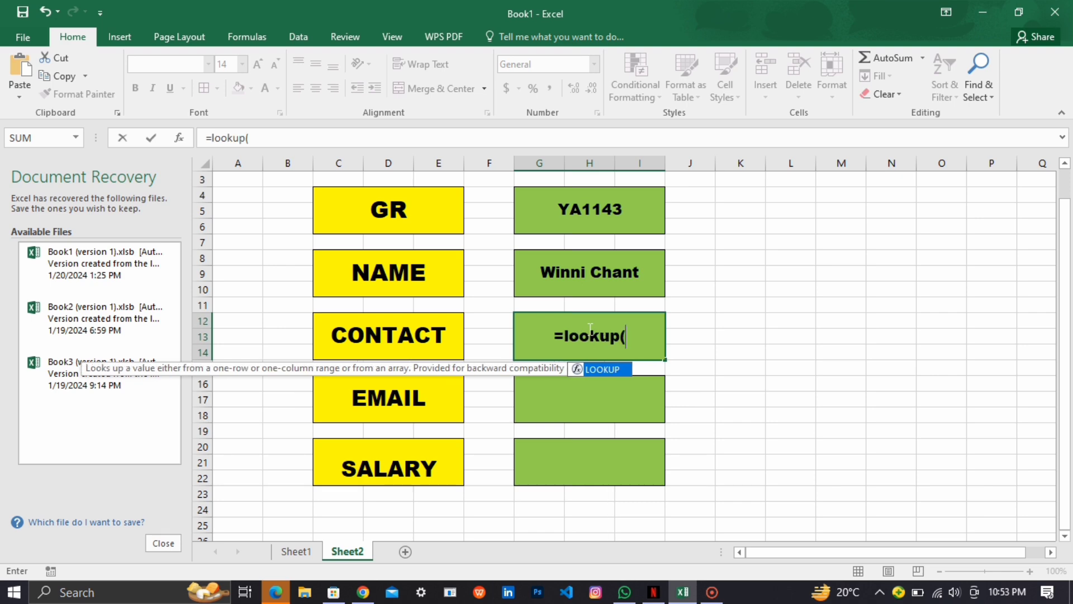
left_click(609, 228)
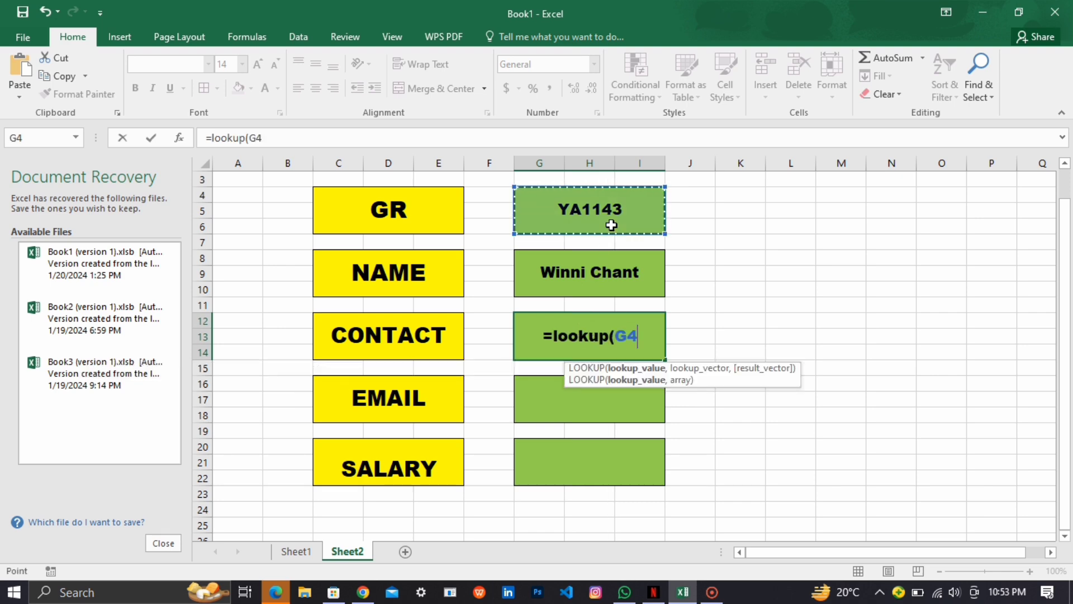
type(",")
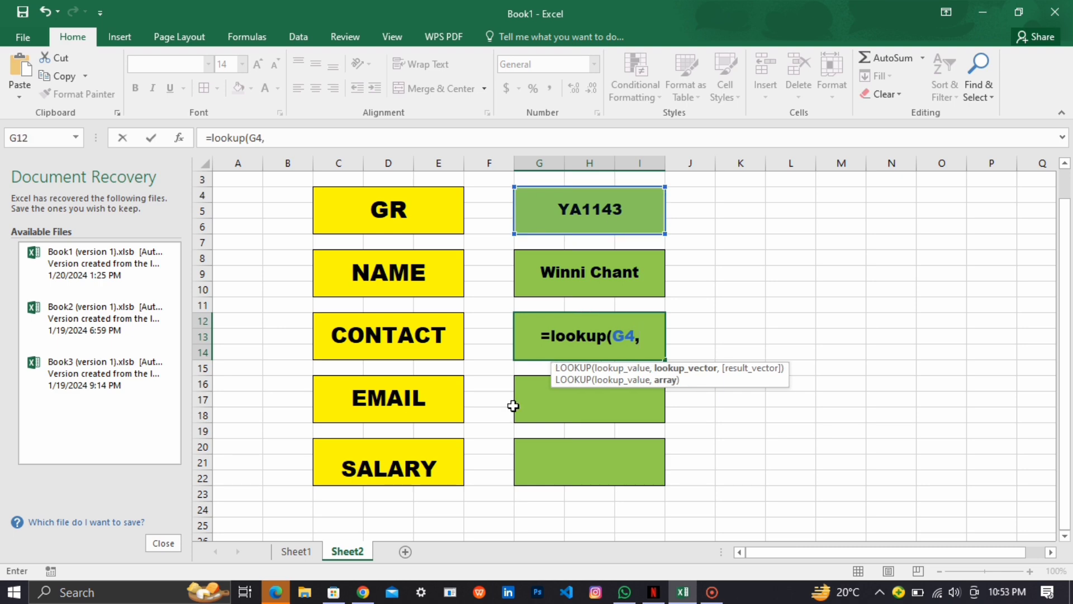
left_click(297, 551)
left_click_drag(438, 276, 904, 511)
type(",")
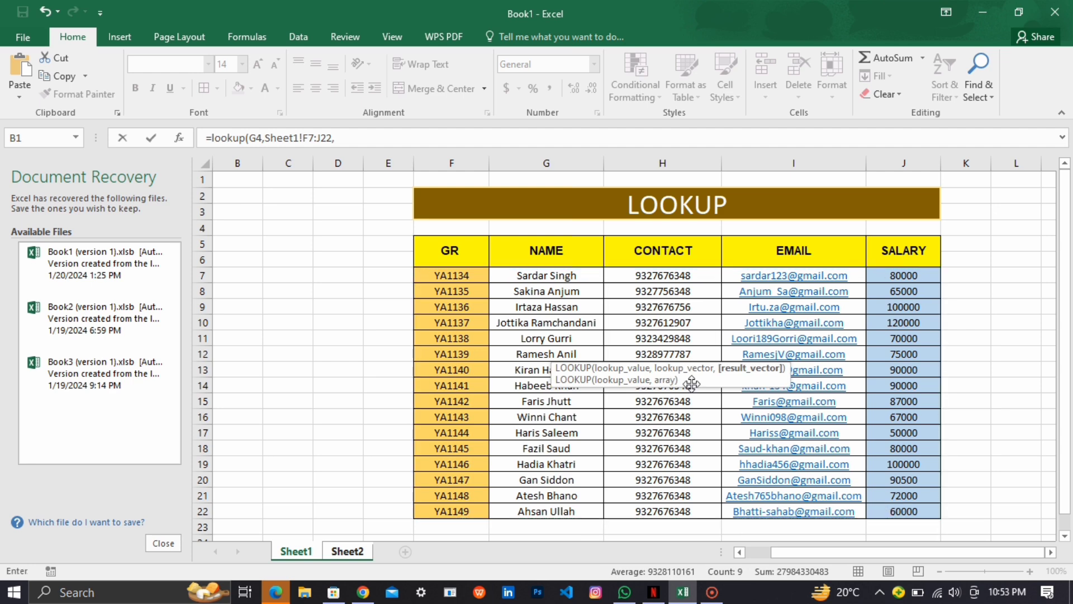
left_click_drag(697, 273, 698, 508)
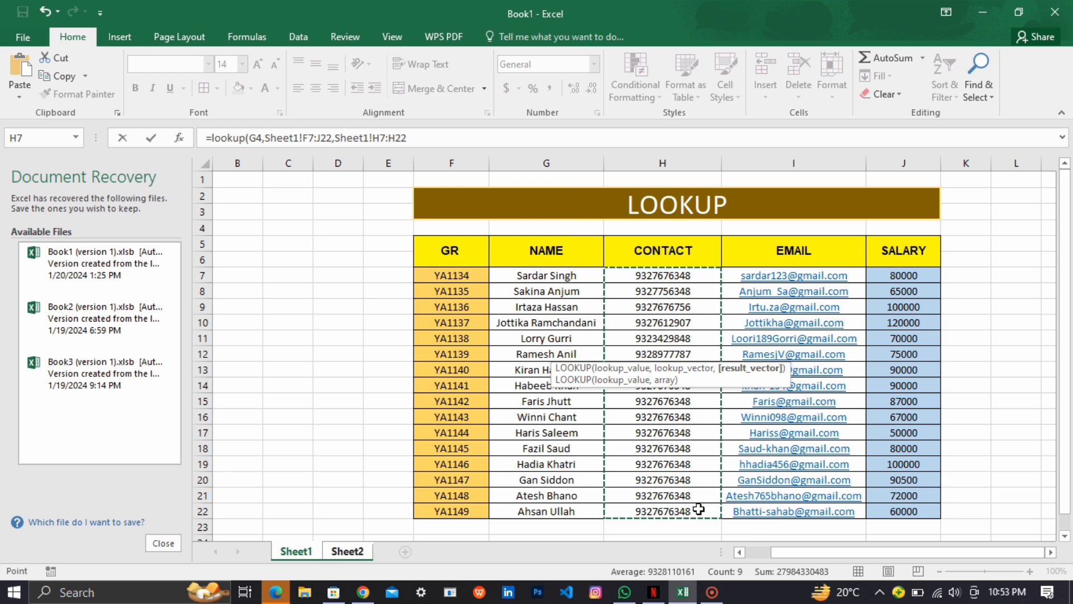
key("Return")
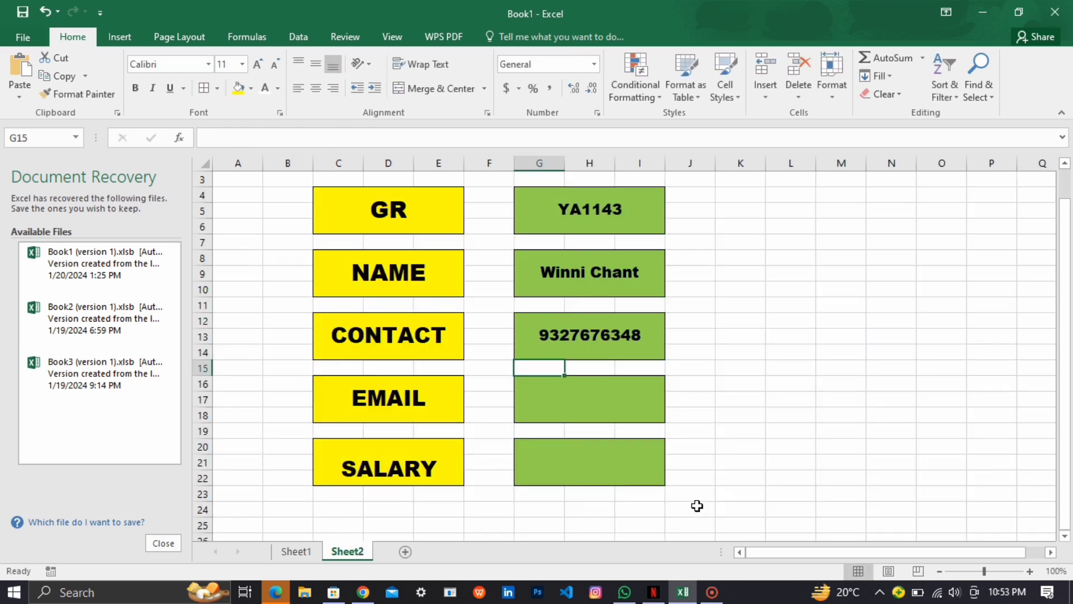
Fill the EMAIL field with a LOOKUP formula that searches G4 in Sheet1!F7:J22 and returns from Sheet1!I7:I22, and check the formula
double_click(578, 401)
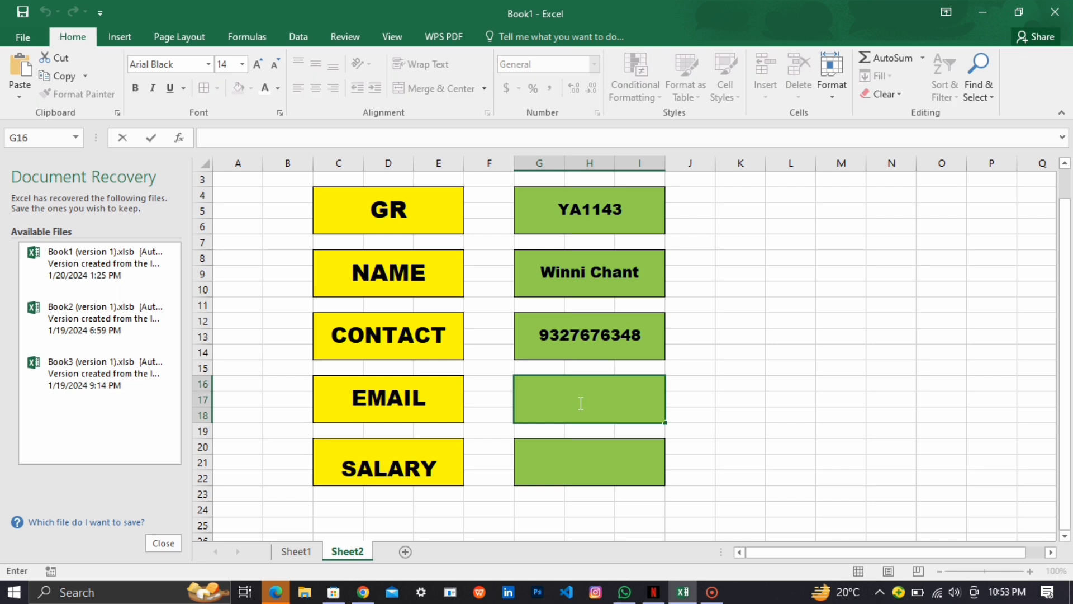
type("=lookup")
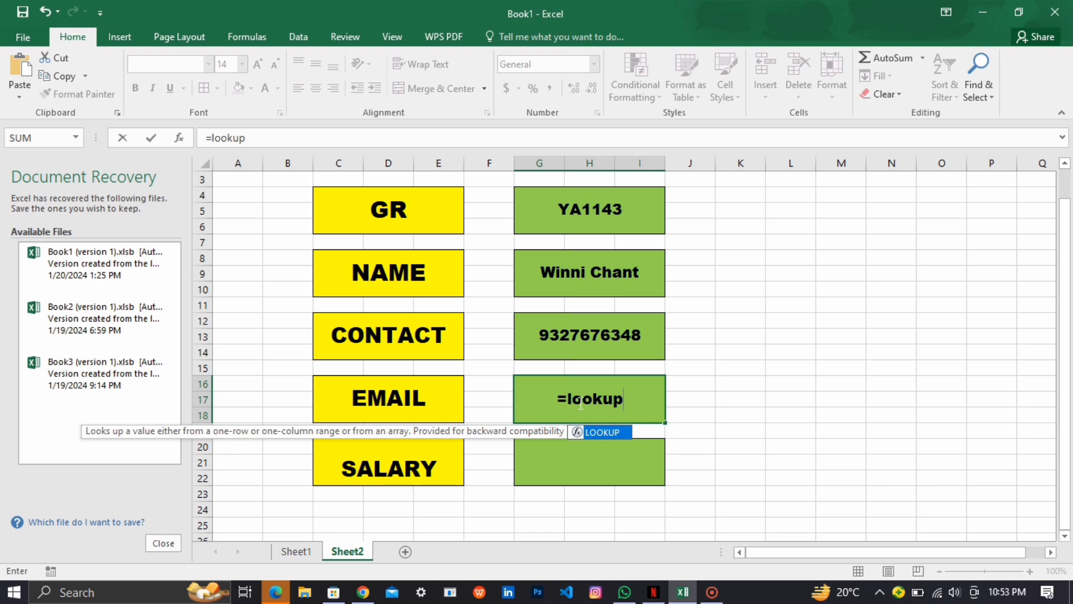
type("(")
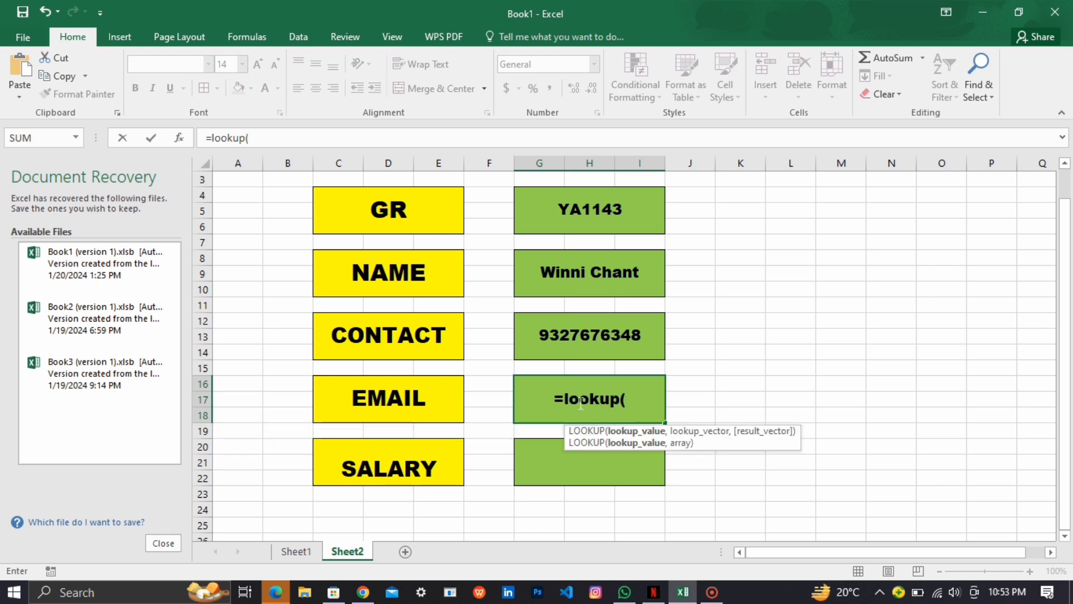
left_click(587, 219)
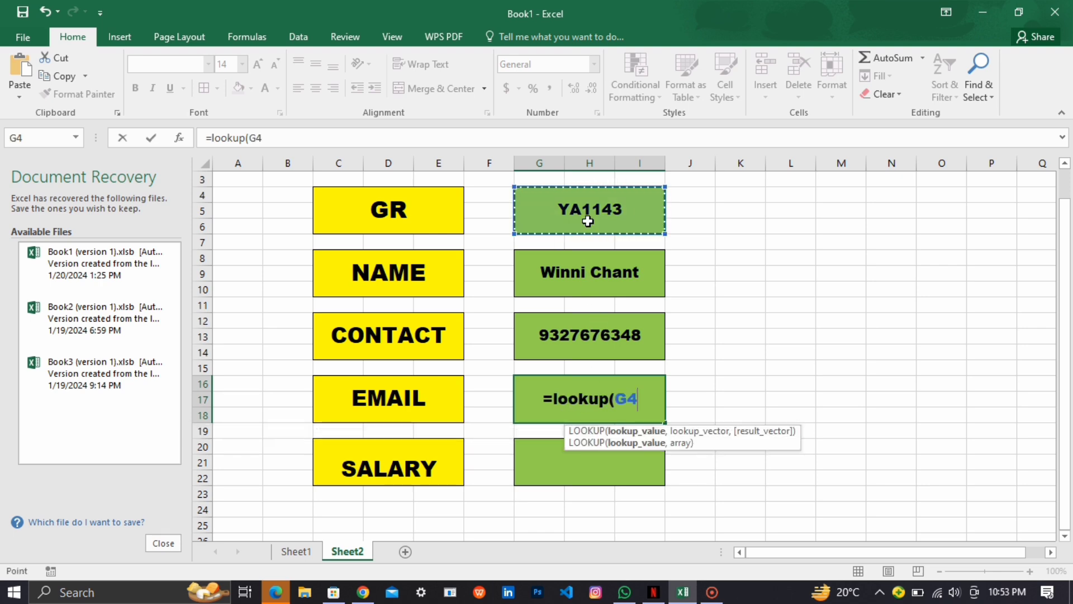
type(",")
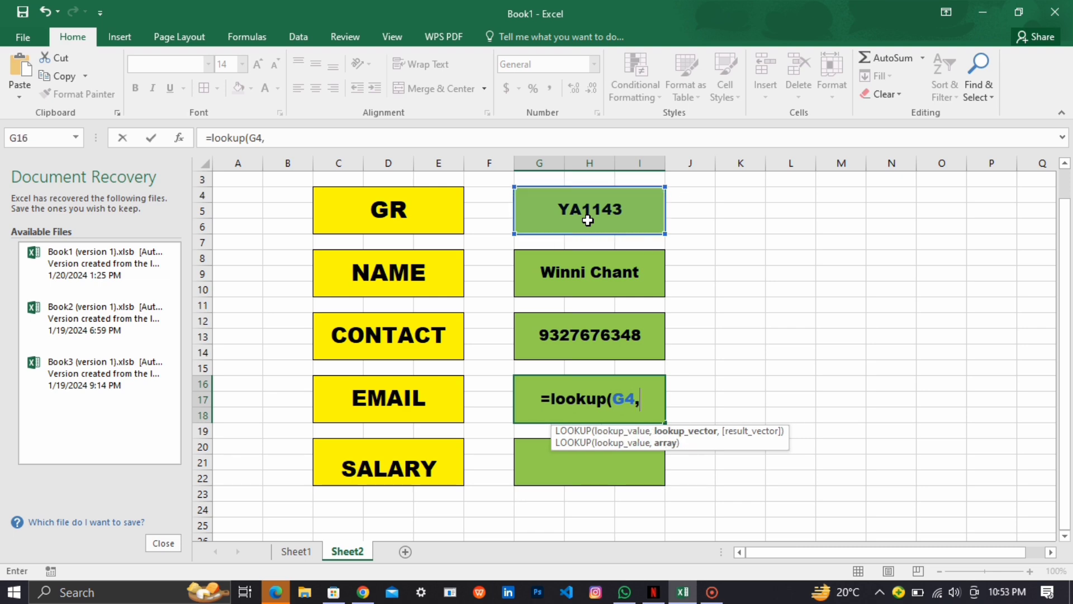
left_click(285, 551)
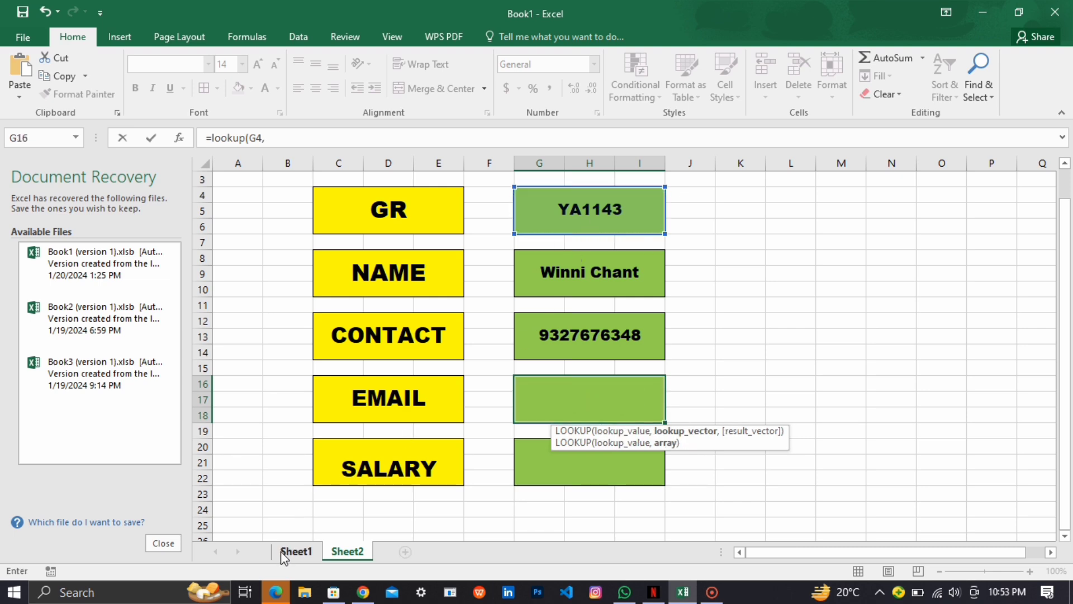
left_click_drag(438, 275, 896, 508)
type(",")
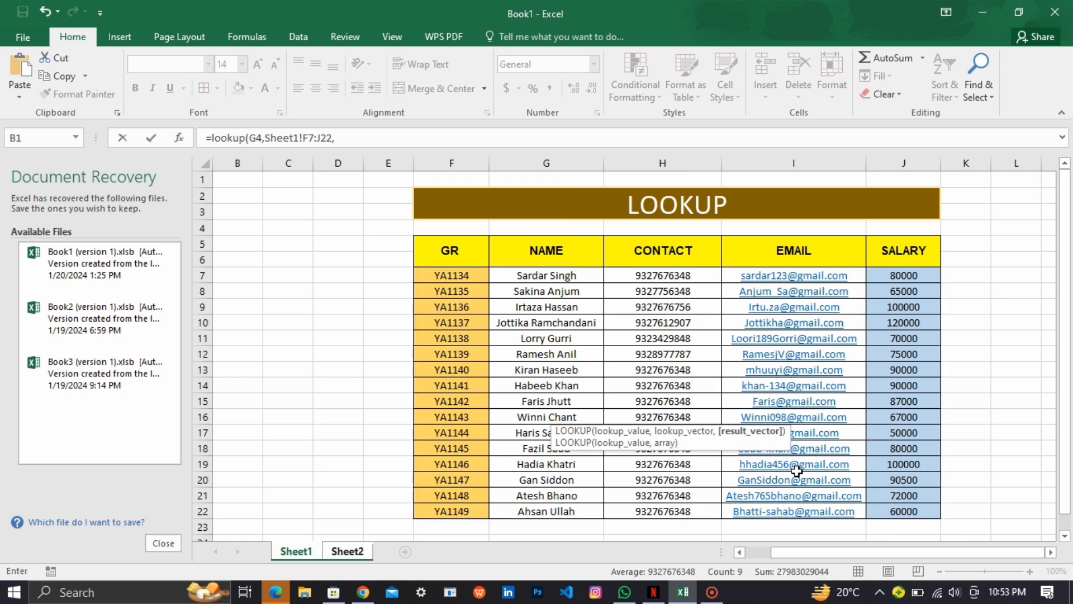
left_click_drag(737, 274, 753, 508)
key("Return")
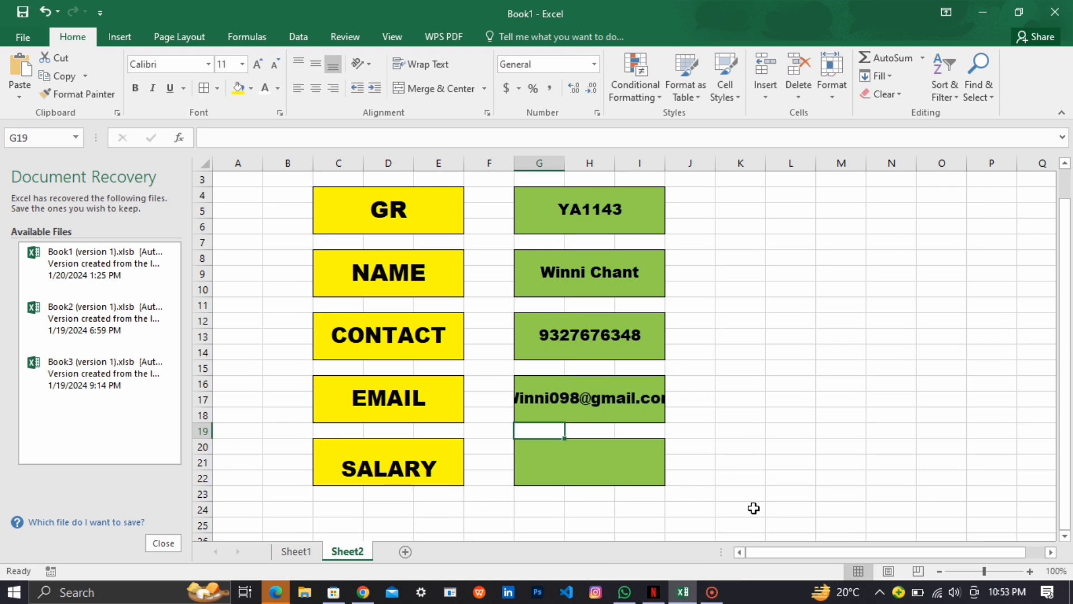
left_click(593, 405)
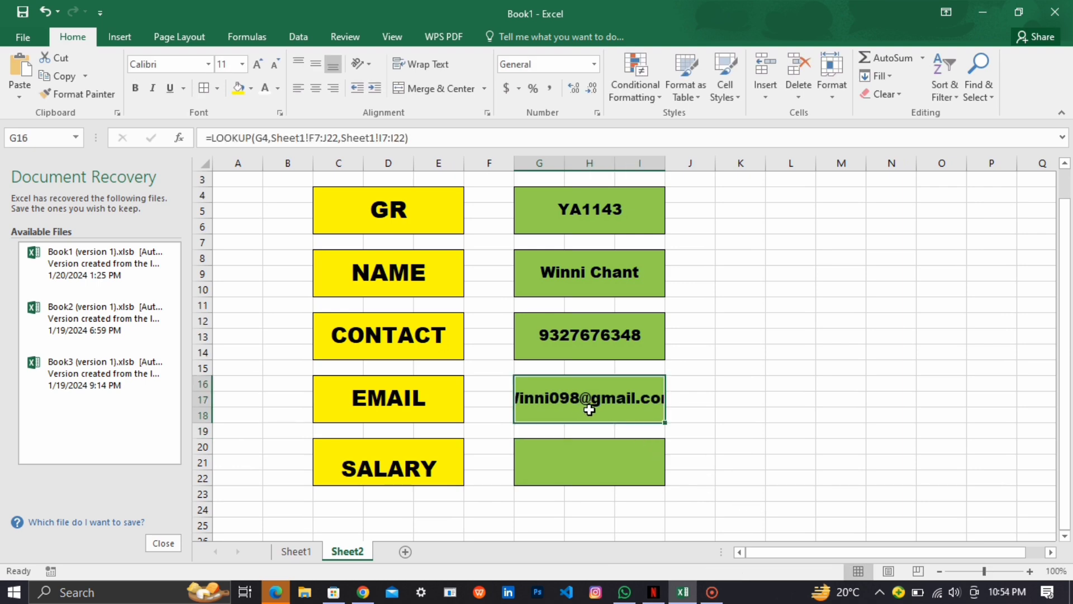
Set the font size of the EMAIL result cell on Sheet2 to 12
double_click(580, 459)
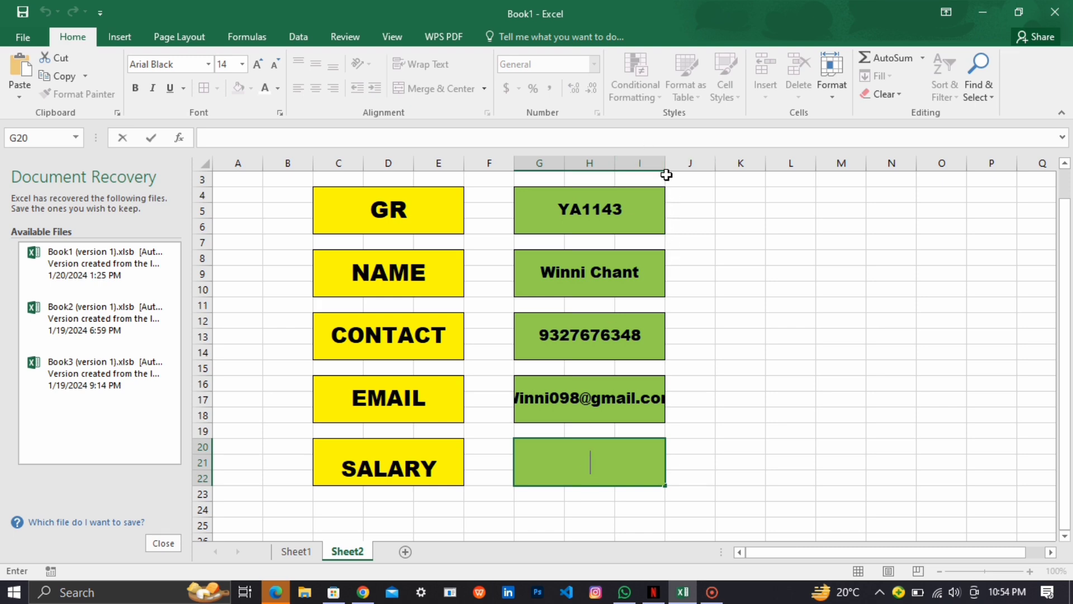
left_click(666, 174)
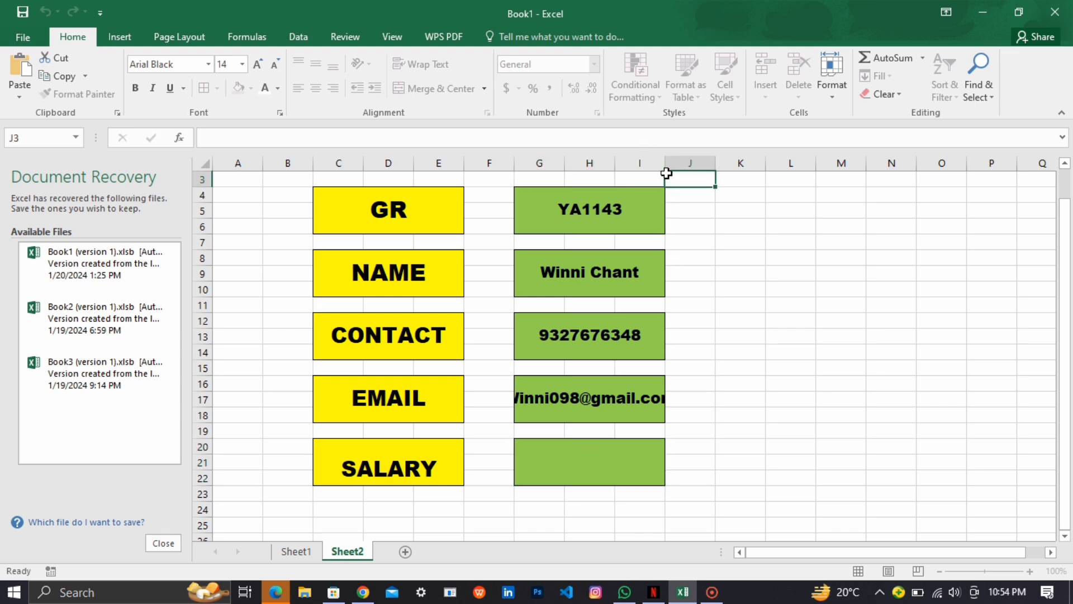
left_click(660, 382)
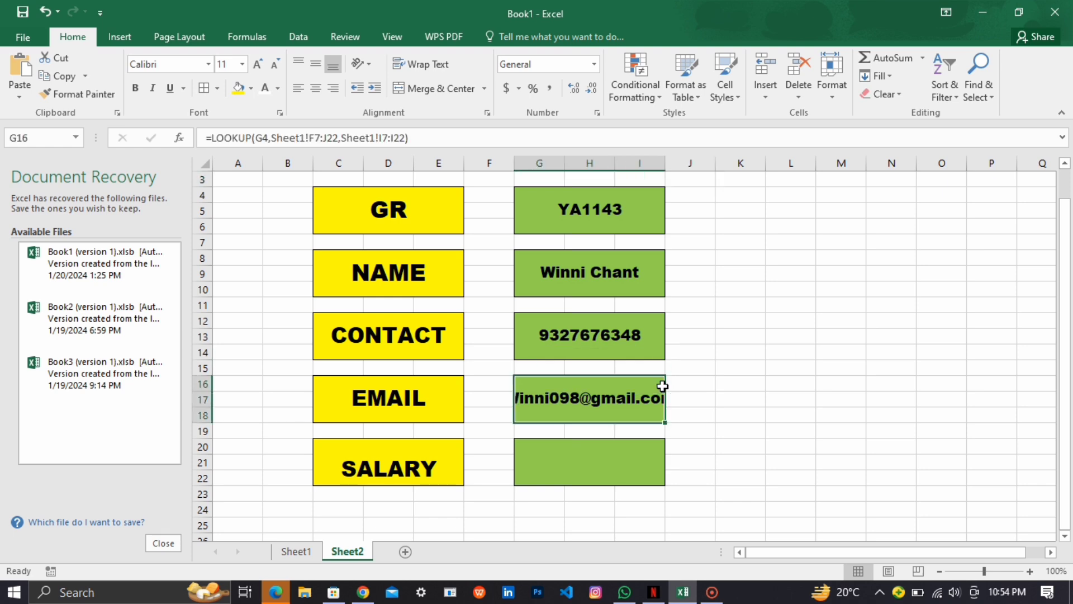
left_click(241, 64)
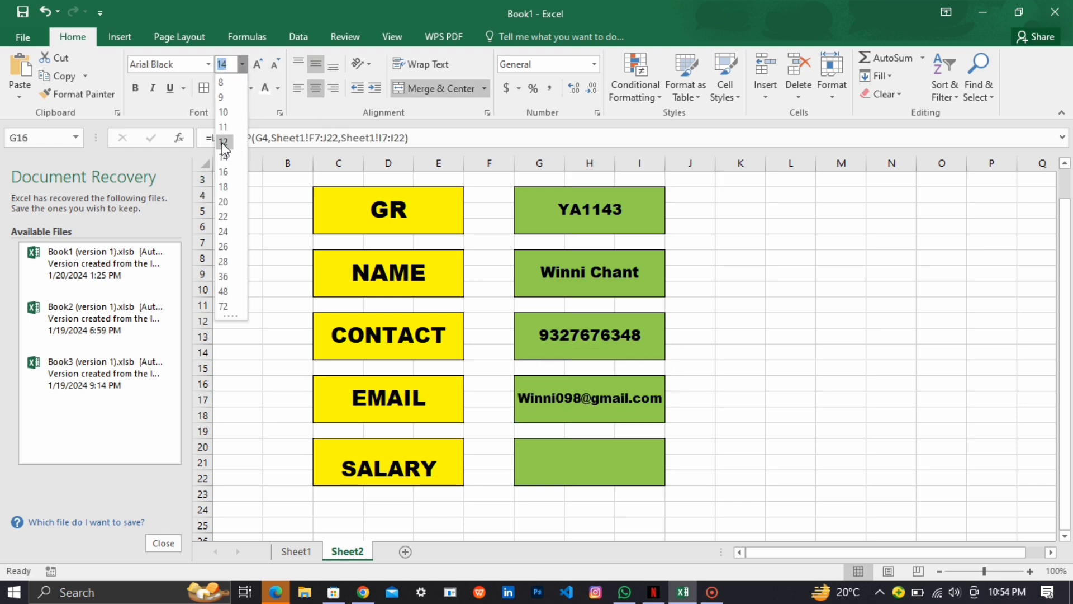
left_click(225, 142)
Fill the SALARY field with a LOOKUP formula that searches G4 in Sheet1!F7:J22 and returns from Sheet1!J7:J22
double_click(534, 463)
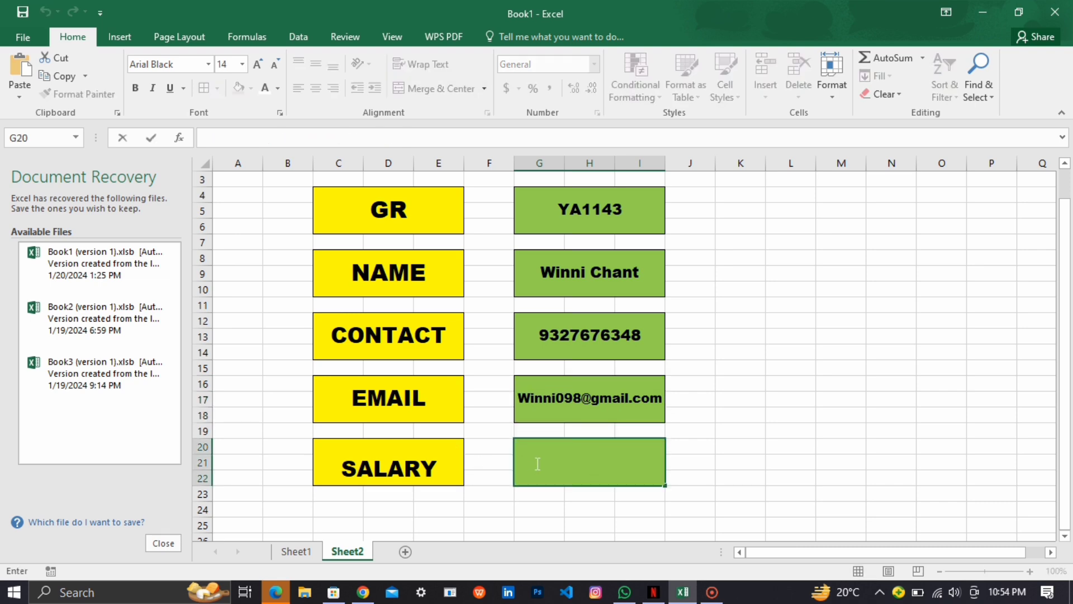
type("=lookup")
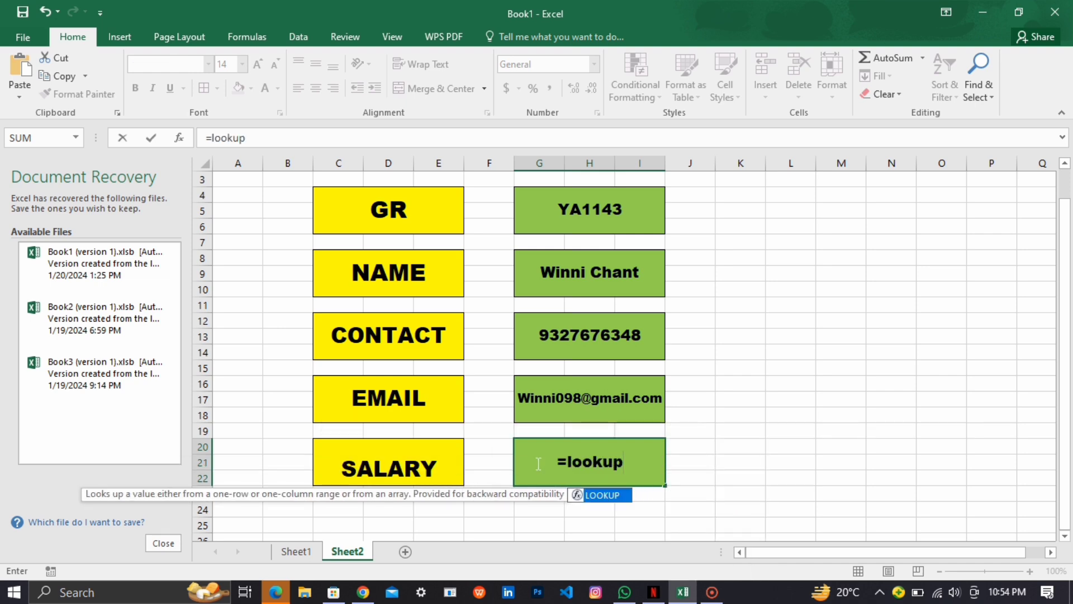
type("(")
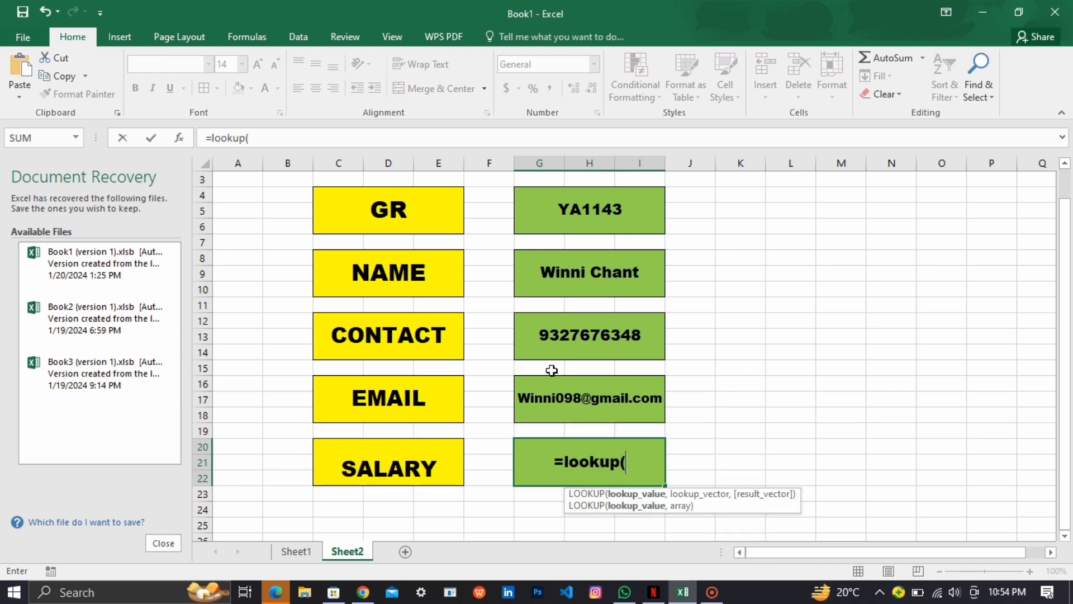
left_click(588, 222)
type(",")
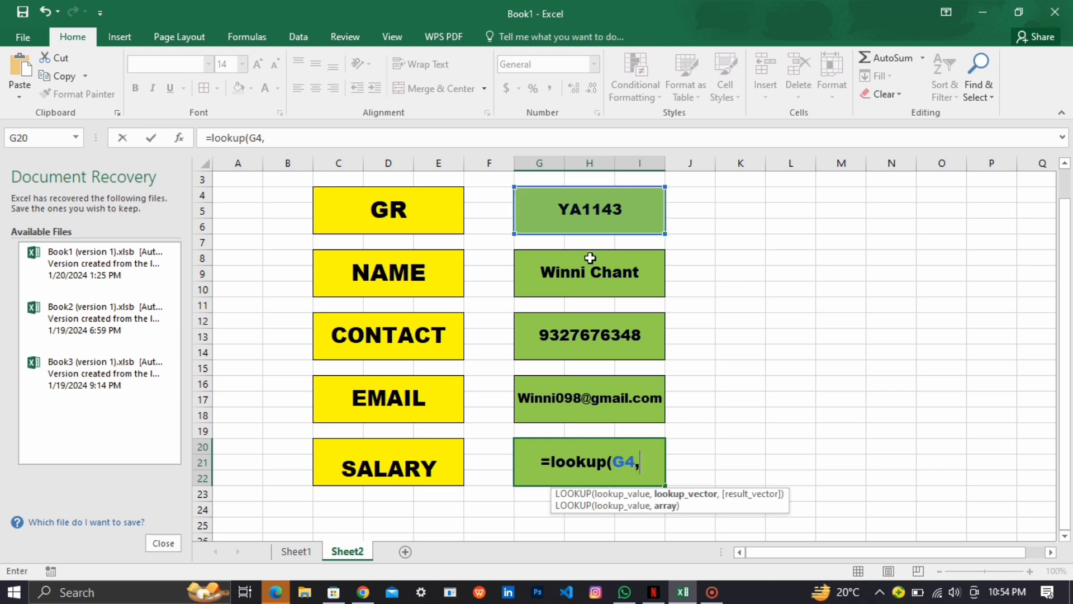
left_click(295, 551)
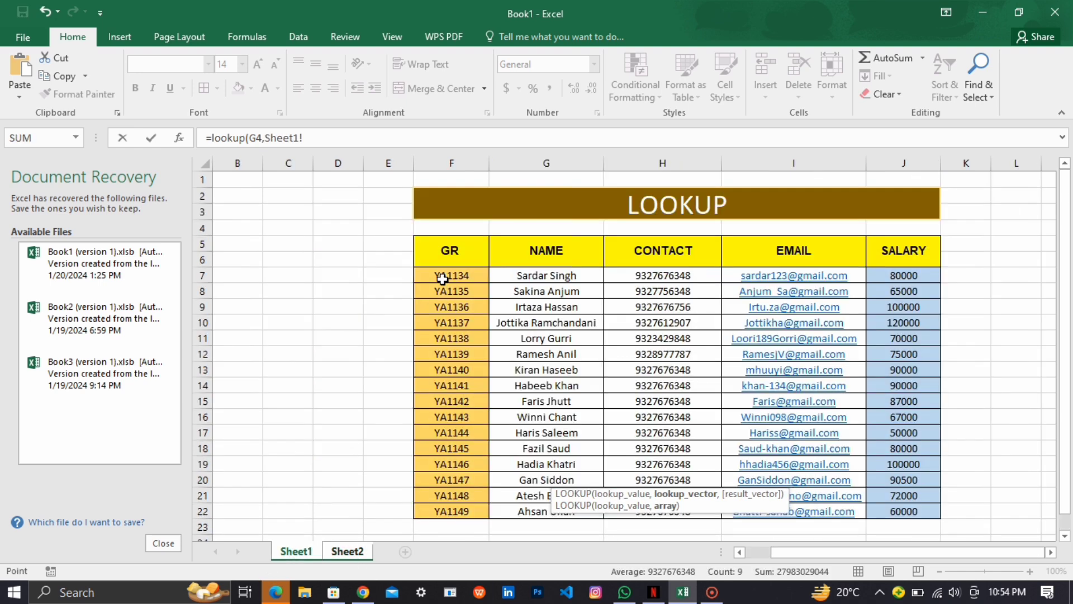
left_click_drag(443, 272, 909, 509)
type(",")
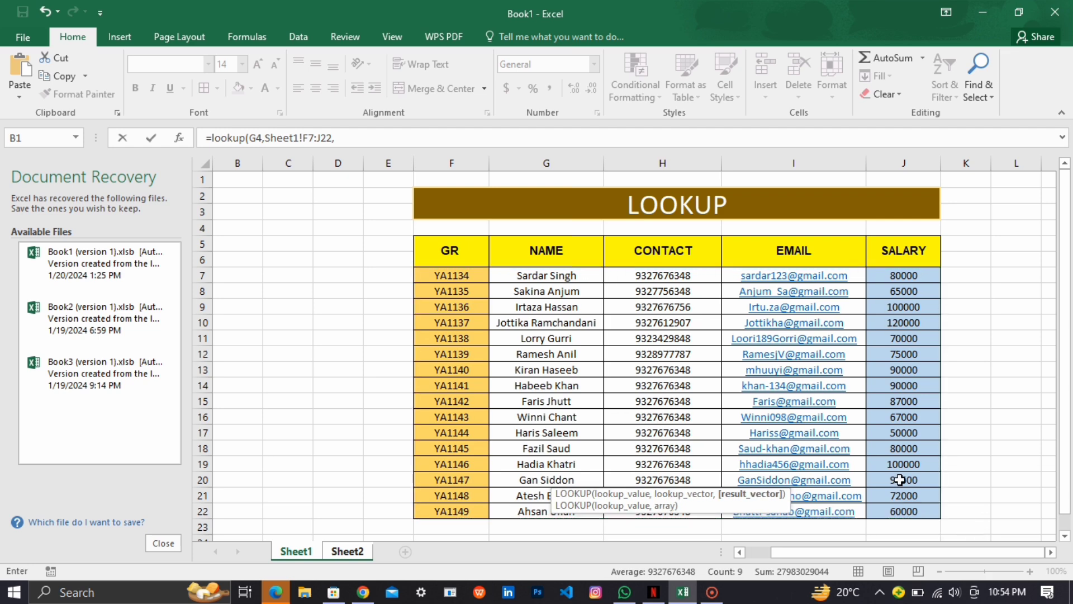
left_click_drag(902, 275, 907, 505)
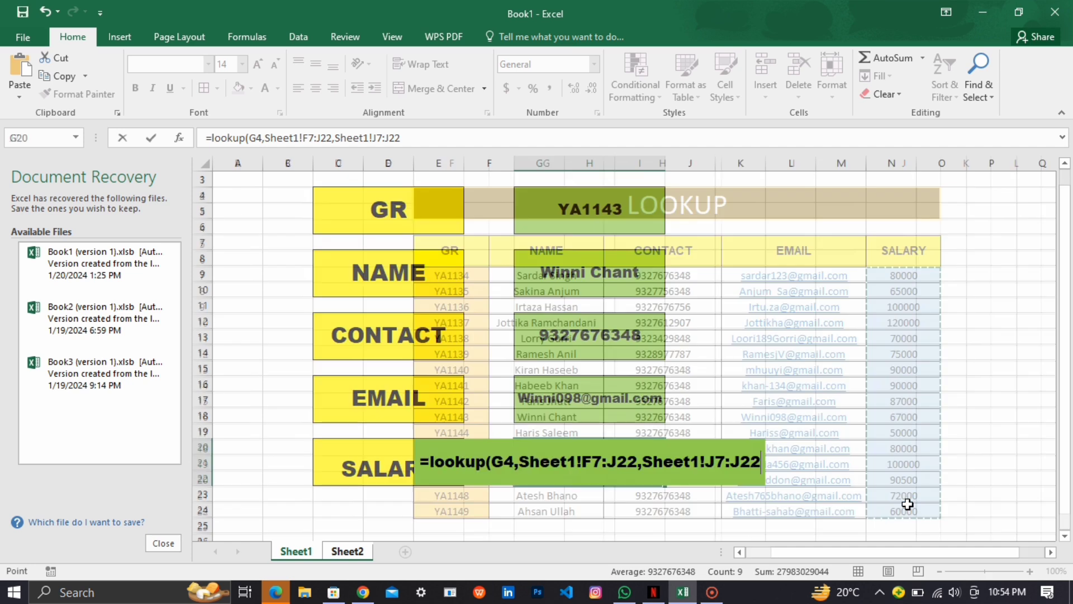
key("Return")
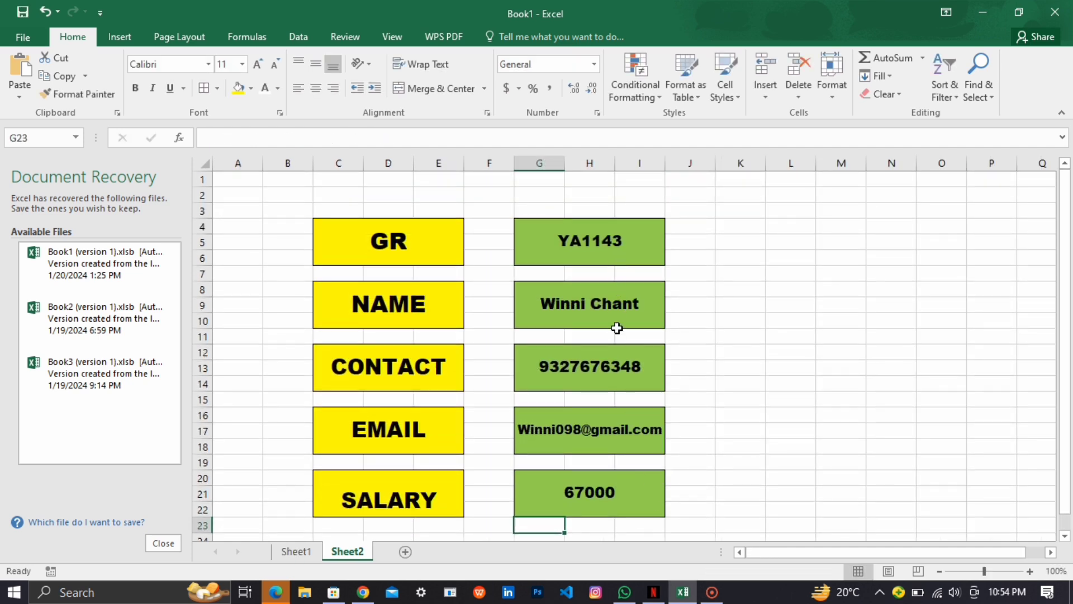
Check the GR codes on Sheet1 and replace the GR field's entry on Sheet2 with the code from Sheet1 row 11
left_click(316, 549)
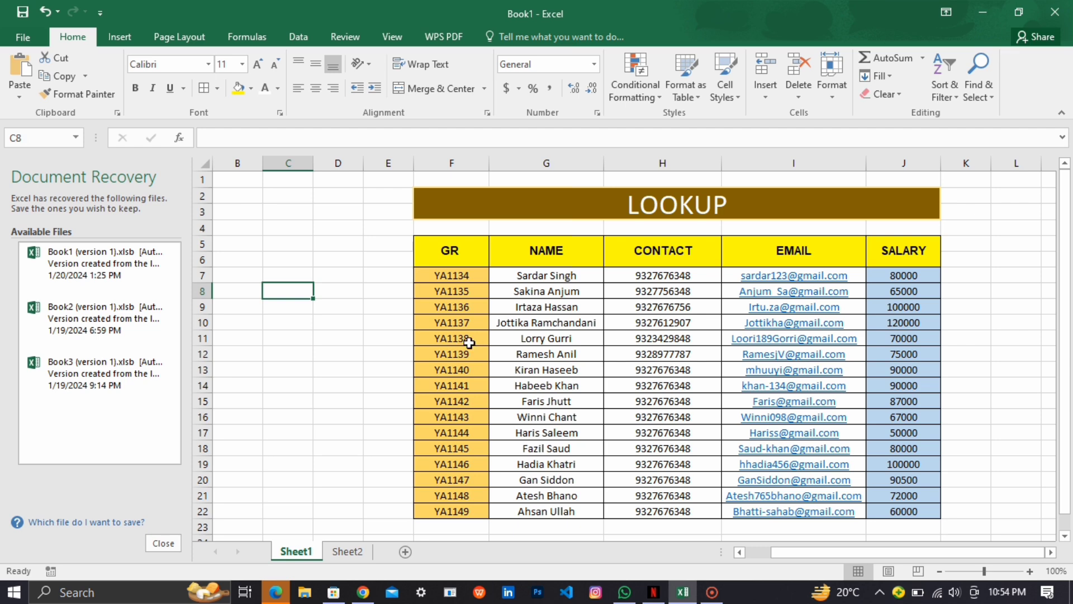
left_click(347, 551)
left_click(618, 251)
double_click(635, 239)
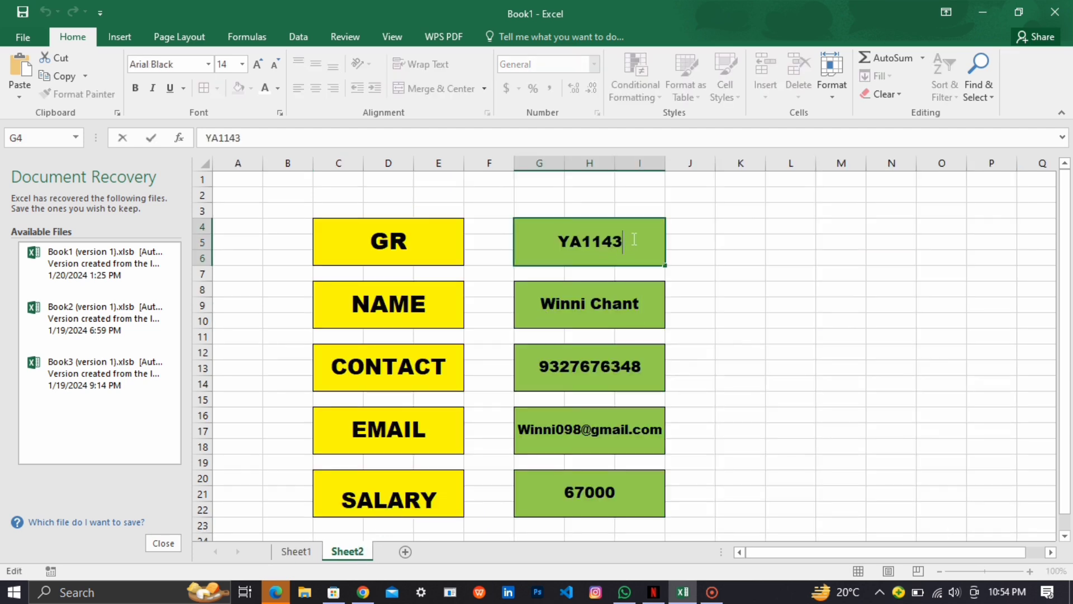
key("BackSpace")
key("BackSpace")
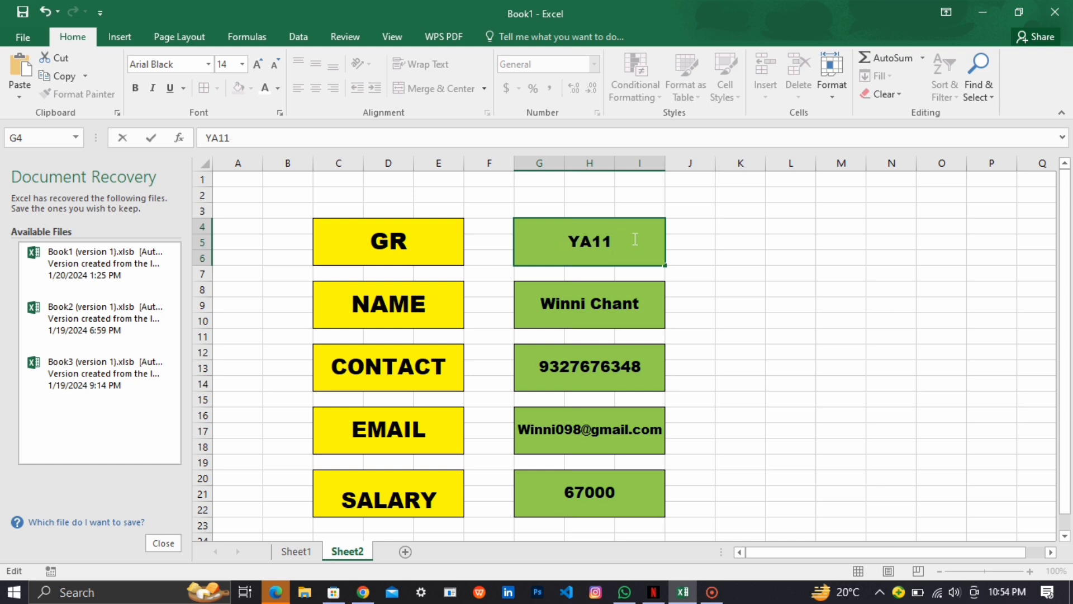
type("38")
key("Return")
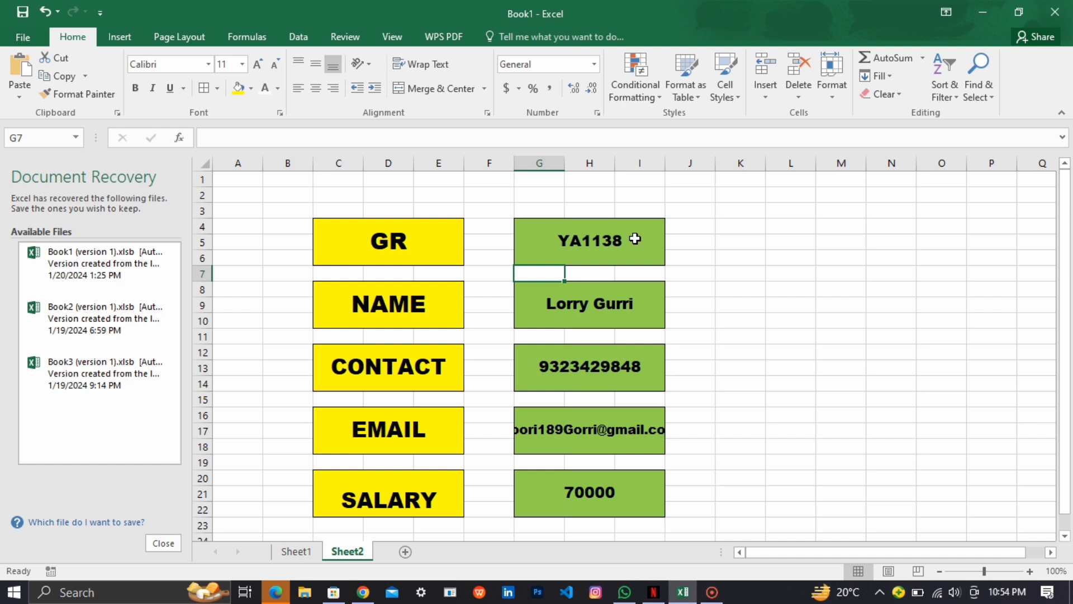
Reduce the font size of the EMAIL result cell on Sheet2 to 10
double_click(626, 441)
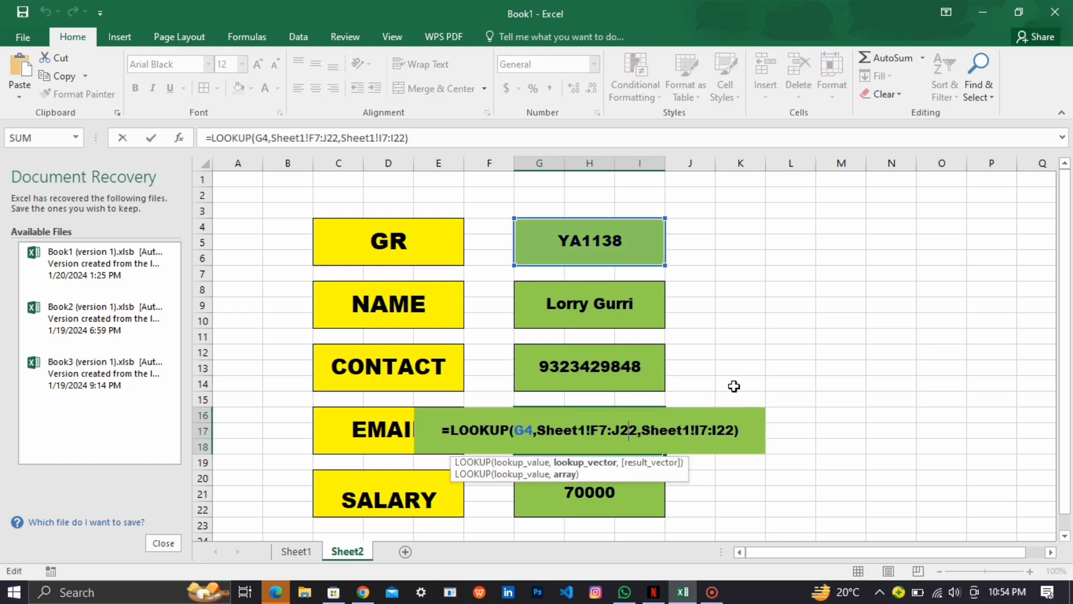
left_click(734, 386)
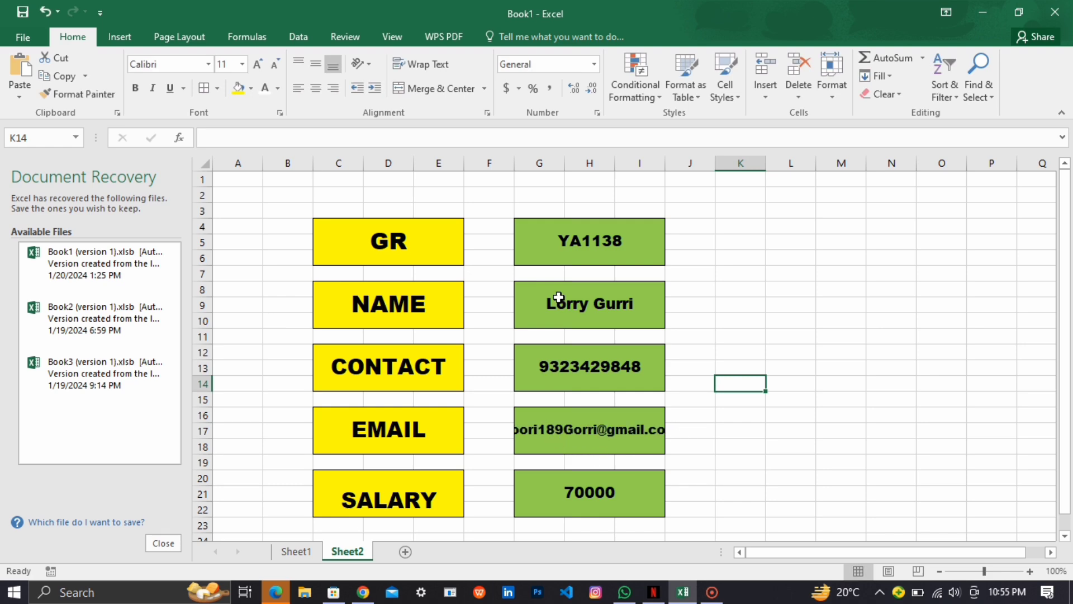
left_click(533, 423)
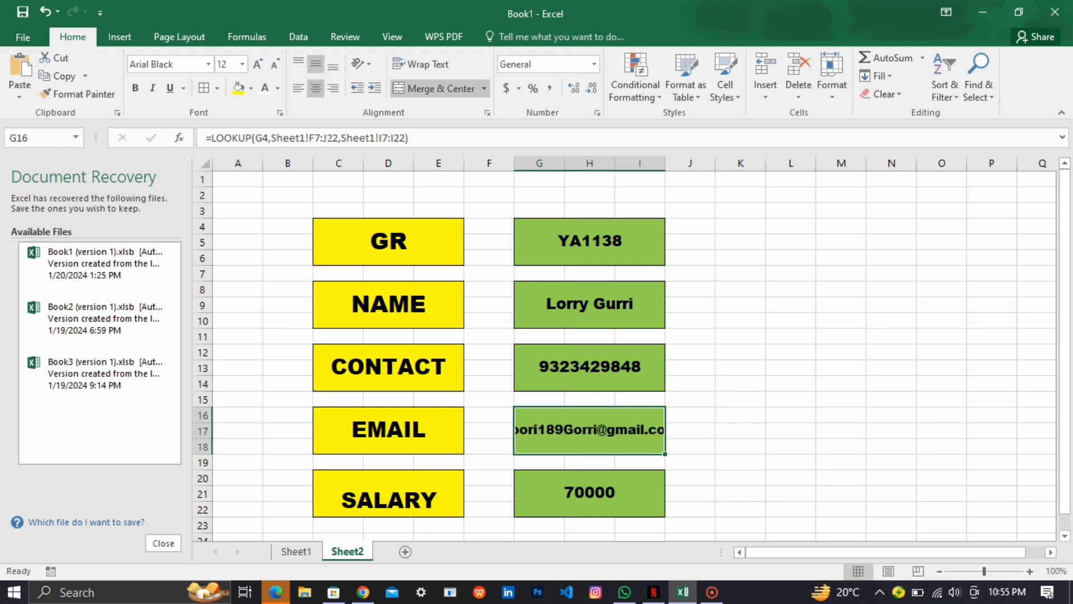
left_click(243, 65)
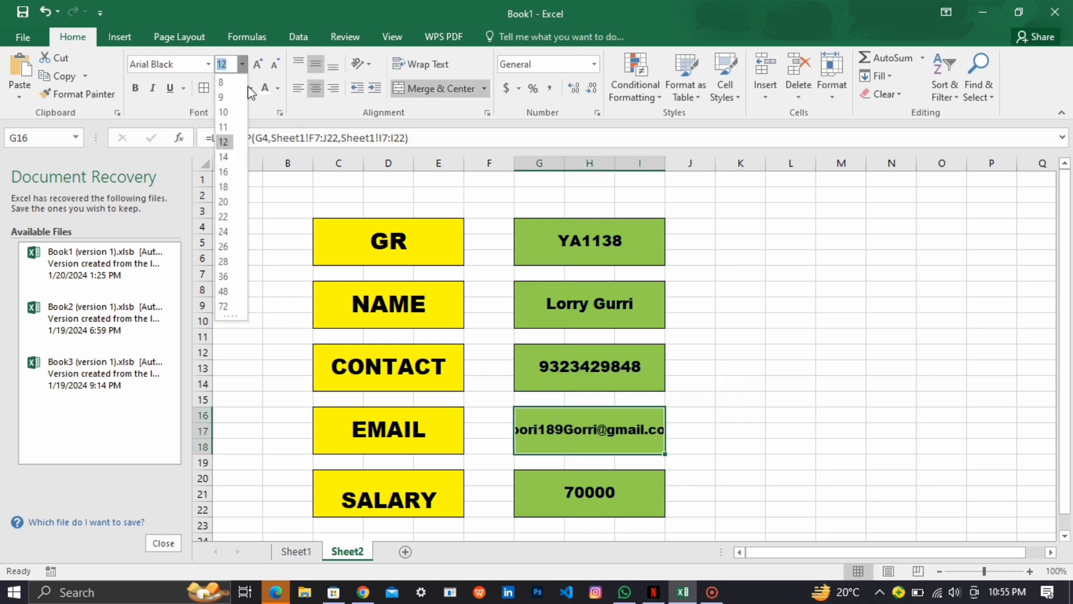
left_click(224, 112)
Replace the GR field's entry on Sheet2 with the GR code from Sheet1 row 13
left_click(632, 242)
double_click(632, 242)
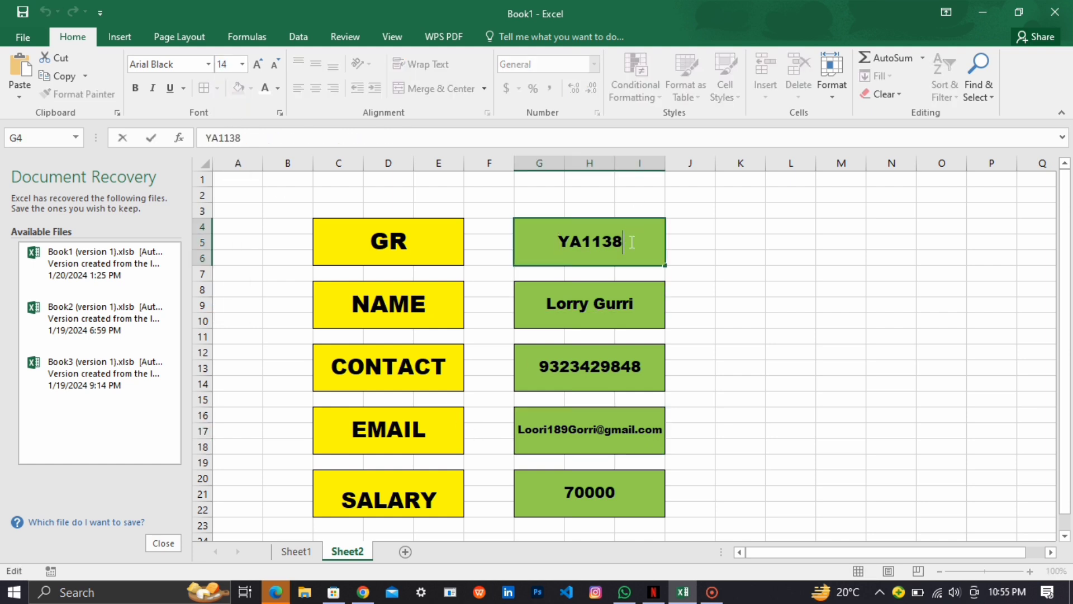
key("BackSpace")
key("BackSpace")
type("40")
key("Return")
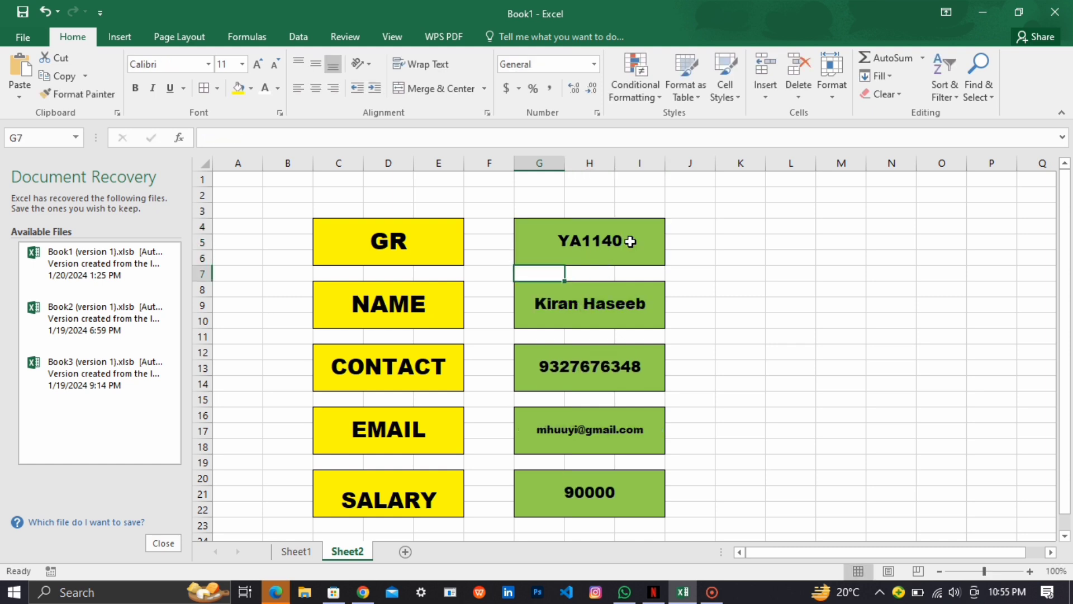